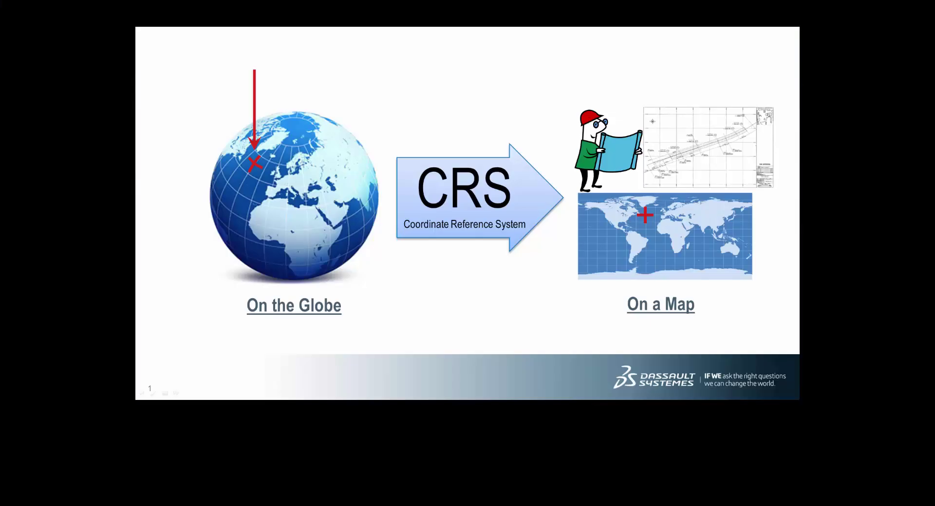
Step: Build up slide 1 from globe to map with the CRS arrow, then advance to slide 2
{"action": "left_click", "coordinate": [542, 299]}
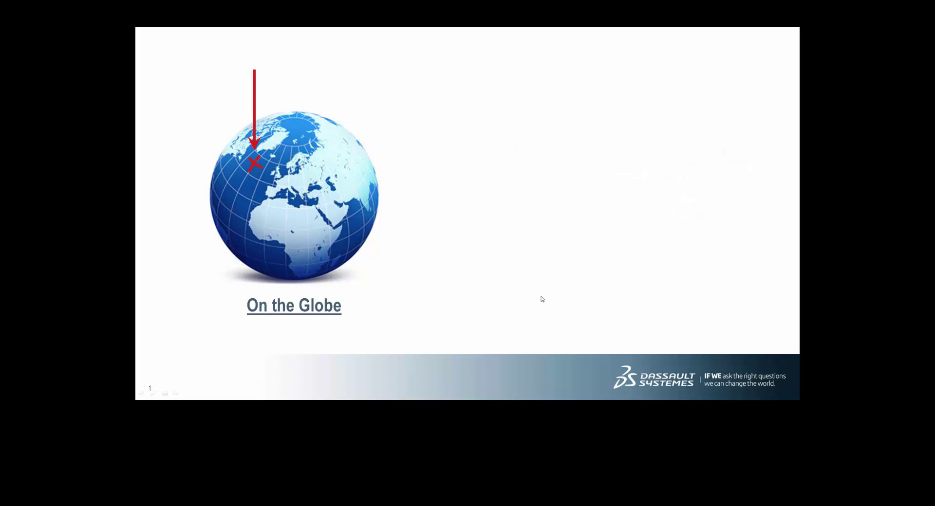
{"action": "left_click", "coordinate": [542, 299]}
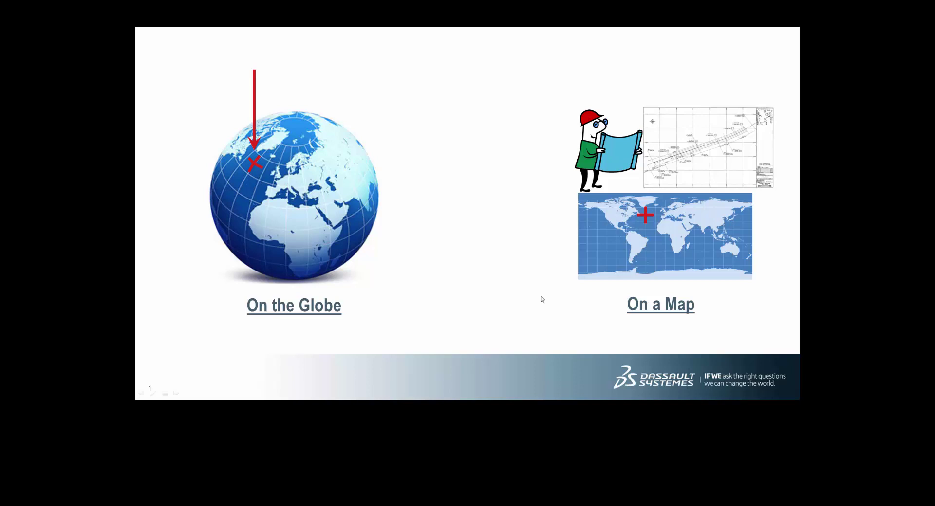
{"action": "left_click", "coordinate": [543, 298]}
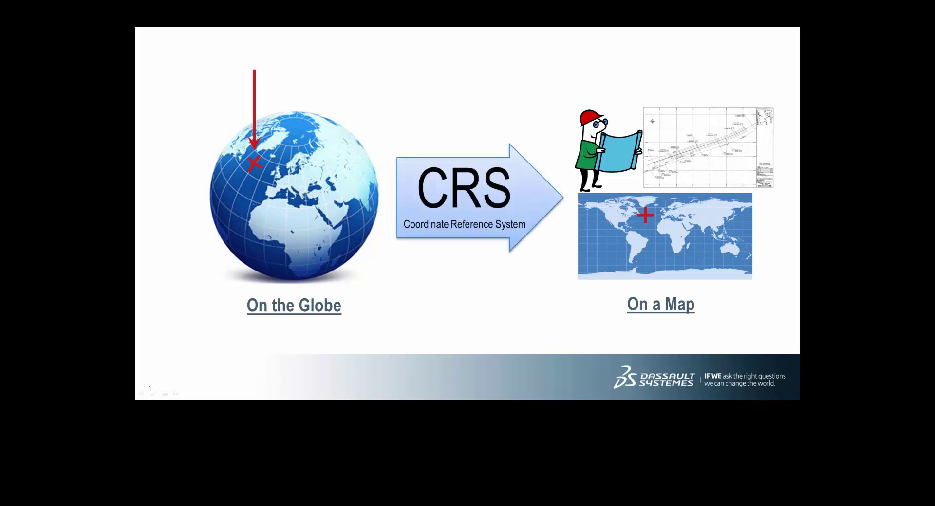
{"action": "key", "text": "Right"}
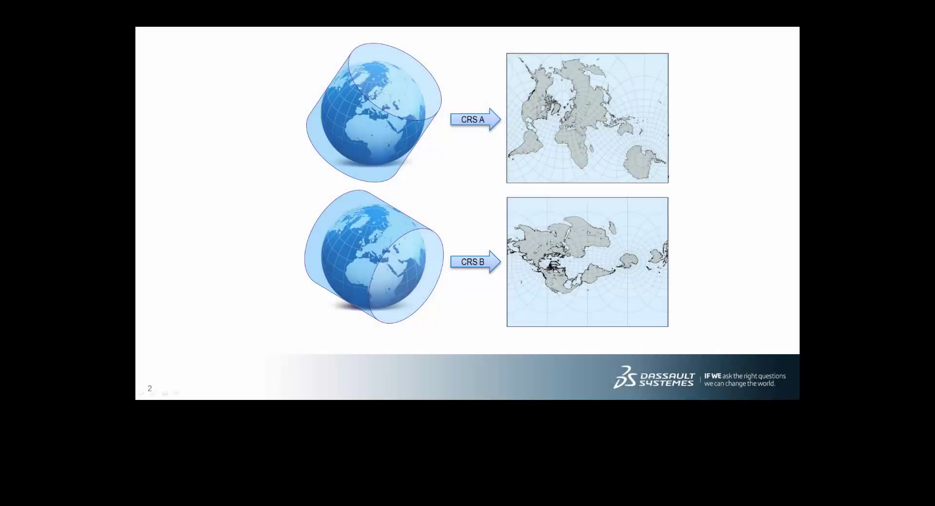
Step: Step through the projection bands, CRS search results and France official CRS slides, then switch to the EPSG registry
{"action": "key", "text": "Right"}
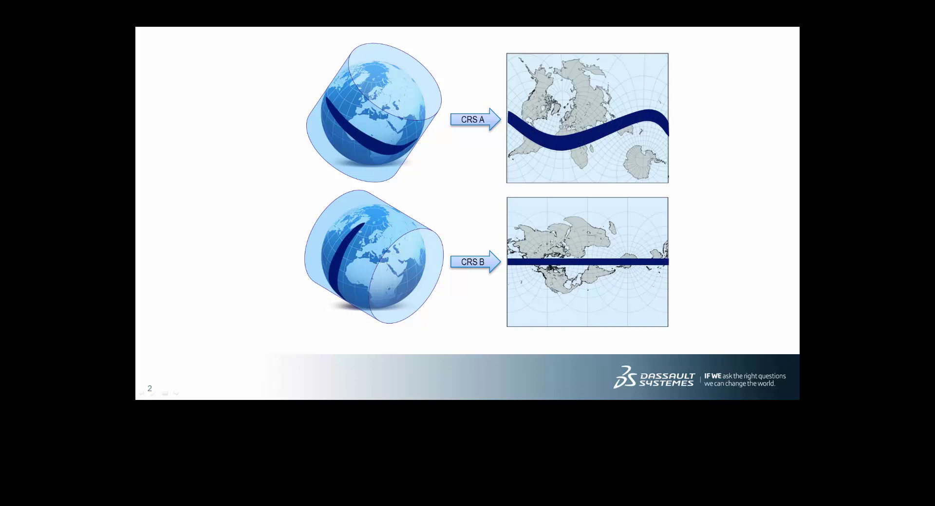
{"action": "key", "text": "Right"}
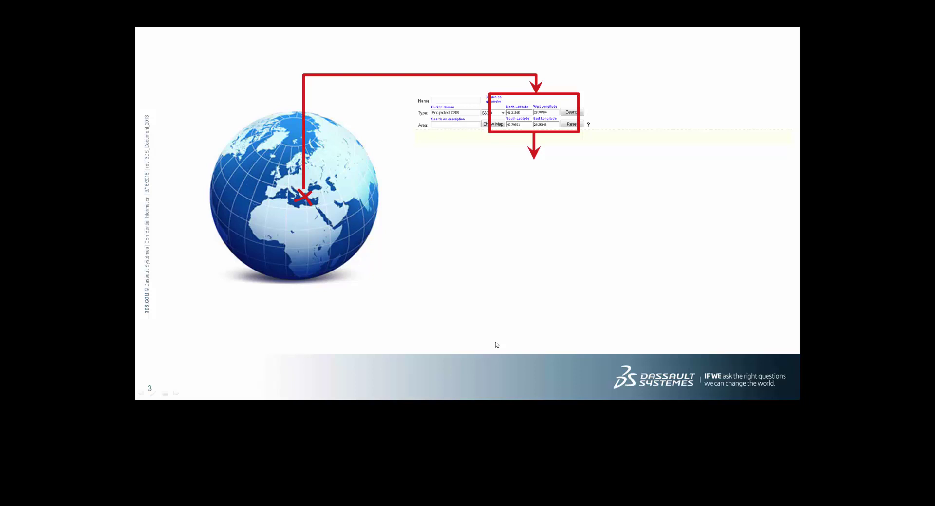
{"action": "key", "text": "Right"}
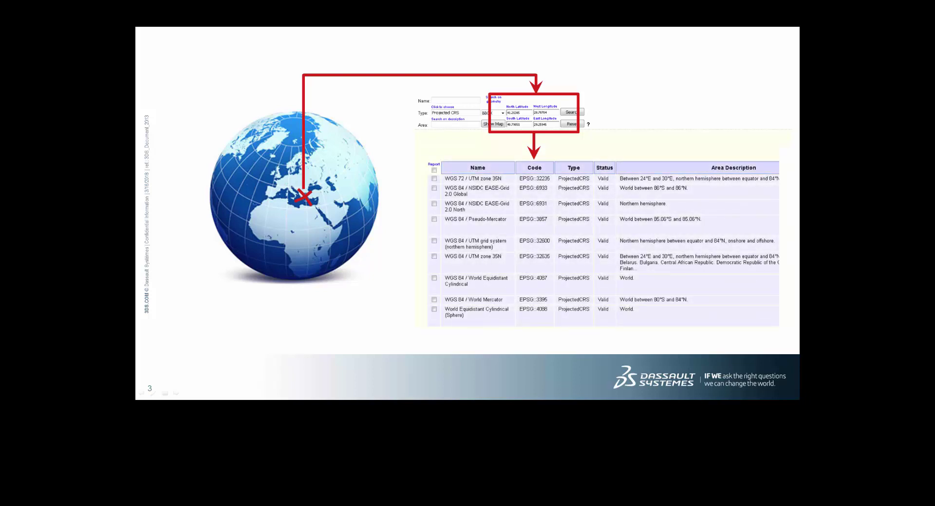
{"action": "key", "text": "Right"}
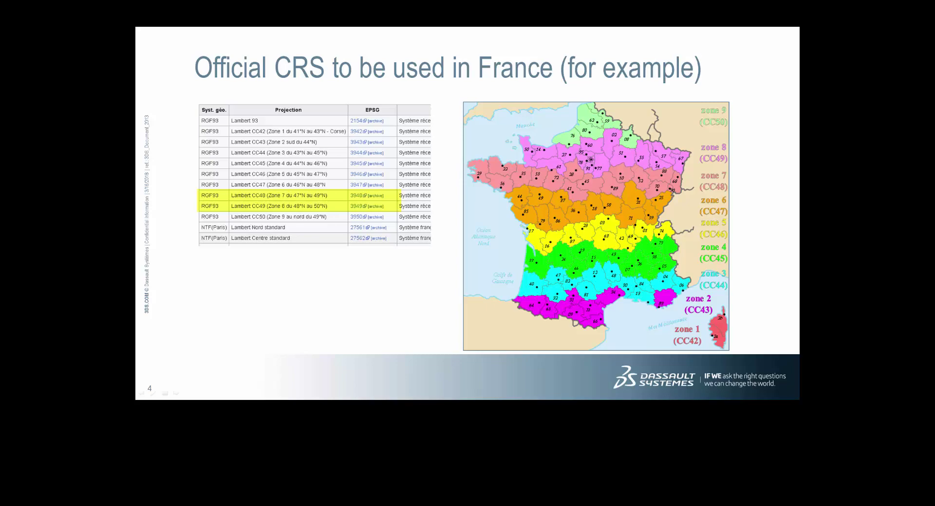
{"action": "key", "text": "alt+Tab"}
Step: Zoom the registry's search map to Turkey and draw a bounding box over Istanbul and Bursa
{"action": "left_click", "coordinate": [183, 148]}
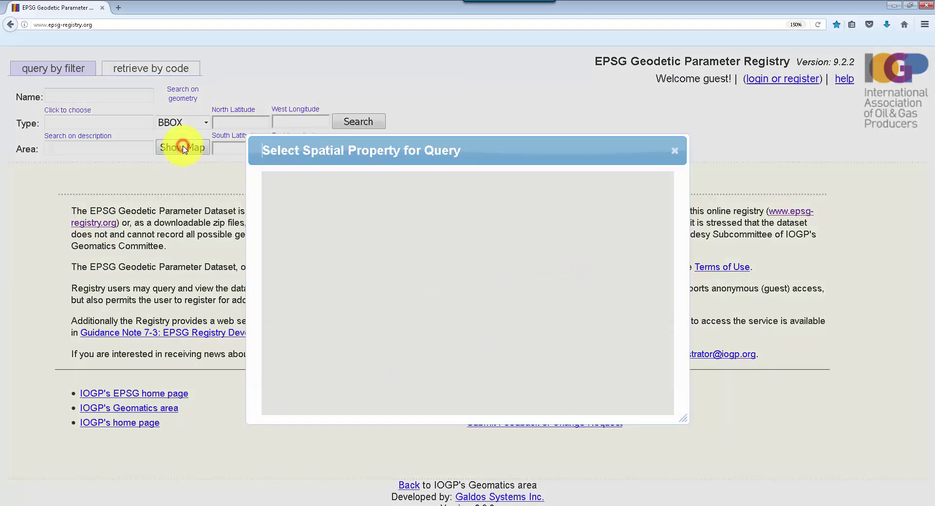
{"action": "scroll", "coordinate": [506, 287], "scroll_direction": "up", "scroll_amount": 4}
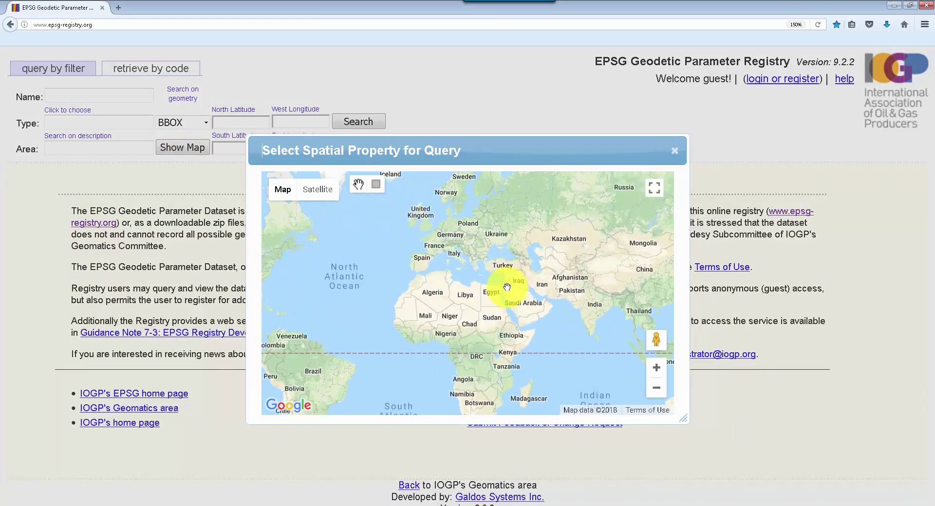
{"action": "left_click_drag", "start_coordinate": [473, 235], "coordinate": [467, 324]}
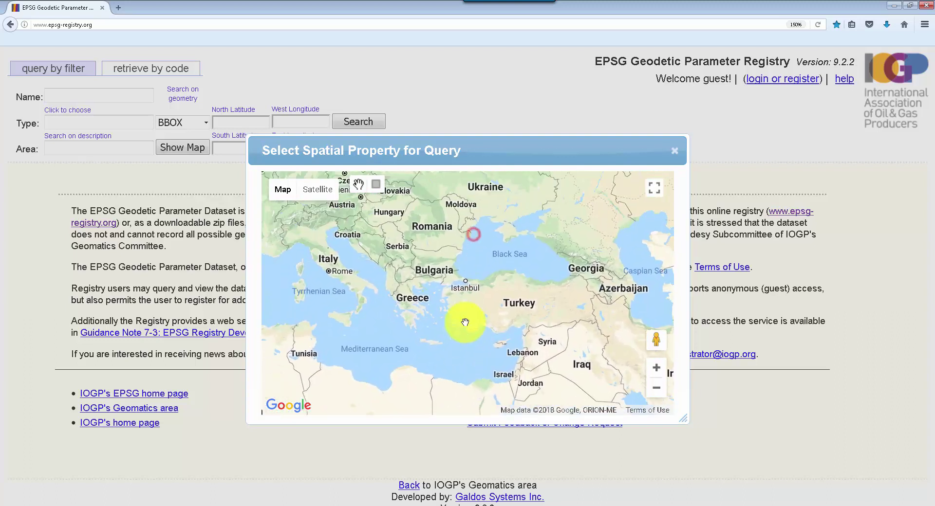
{"action": "scroll", "coordinate": [466, 313], "scroll_direction": "up", "scroll_amount": 1}
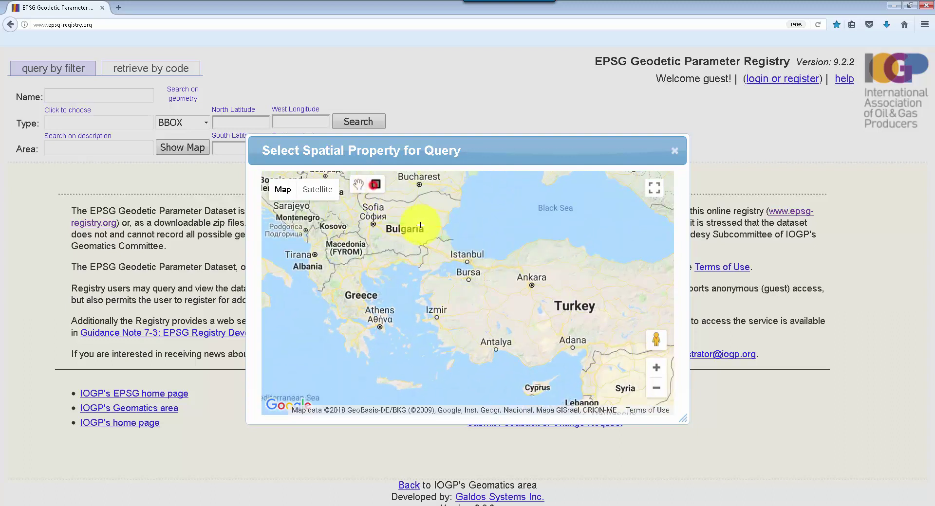
{"action": "left_click_drag", "start_coordinate": [445, 243], "coordinate": [494, 283]}
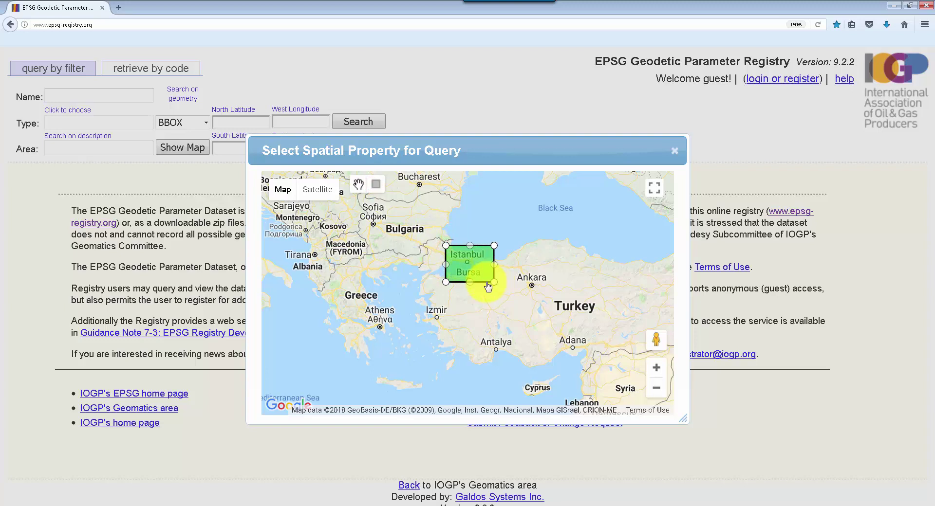
Step: Apply the box coordinates and search the registry for Projected CRS types
{"action": "left_click", "coordinate": [674, 151]}
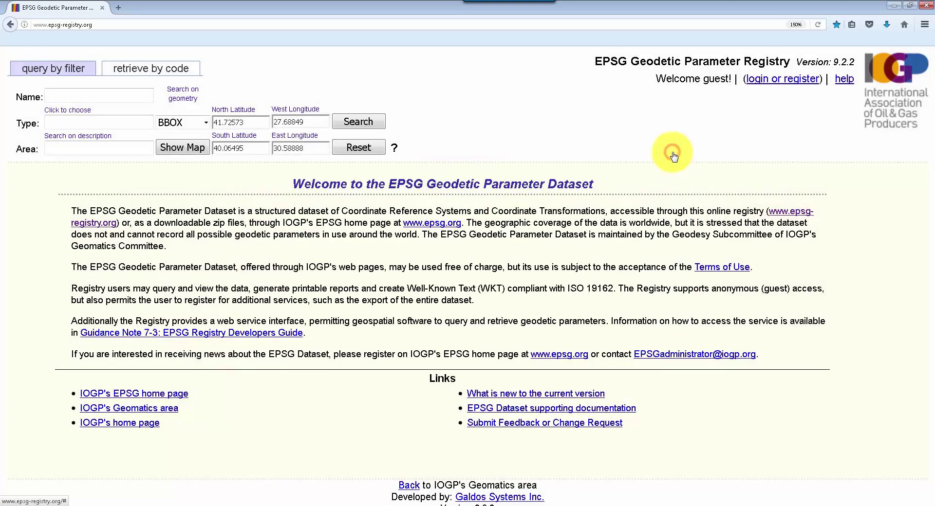
{"action": "left_click", "coordinate": [146, 122]}
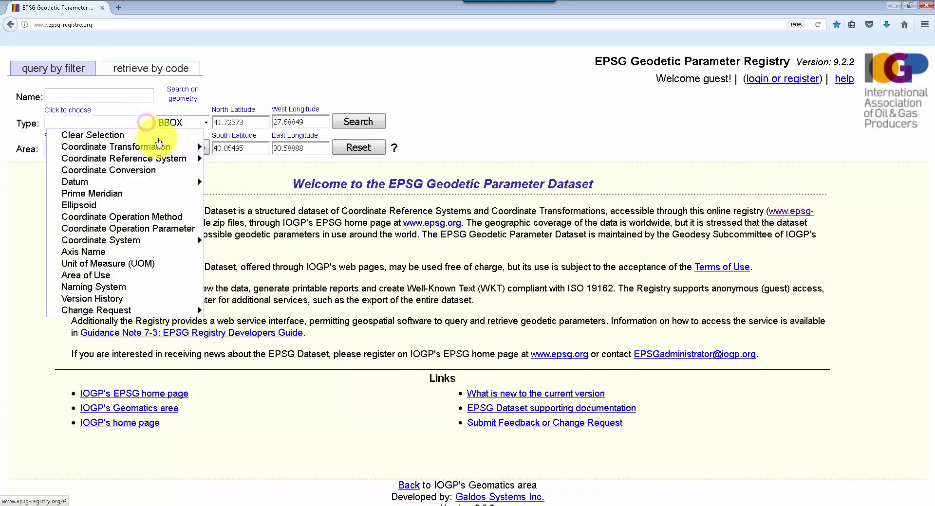
{"action": "mouse_move", "coordinate": [173, 159]}
{"action": "left_click", "coordinate": [233, 160]}
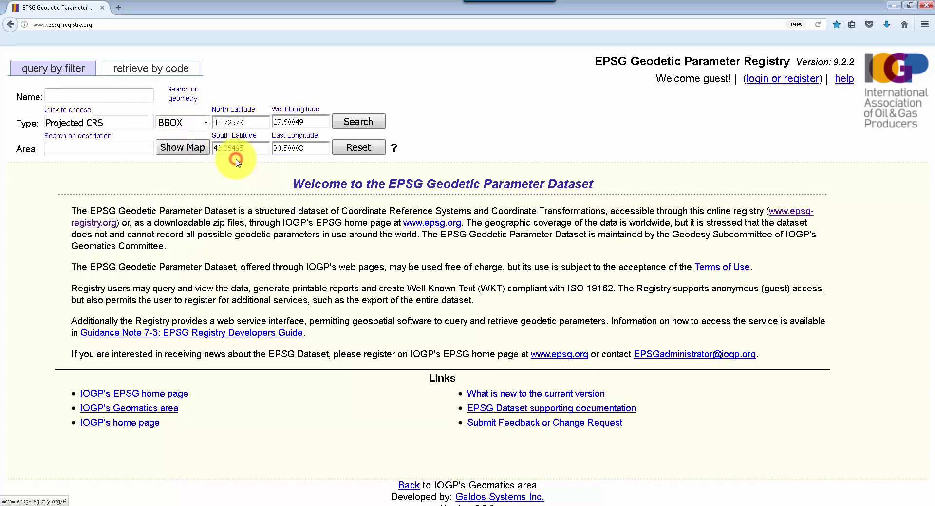
{"action": "left_click", "coordinate": [366, 124]}
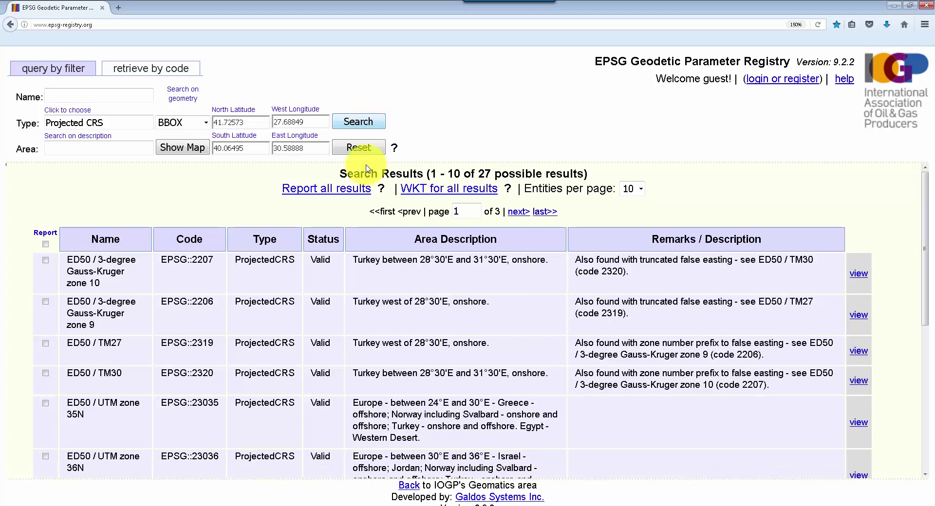
Step: Page to the last results page and select the WGS 84 / UTM zone 35N (EPSG::32635) row
{"action": "scroll", "coordinate": [367, 303], "scroll_direction": "down", "scroll_amount": 5}
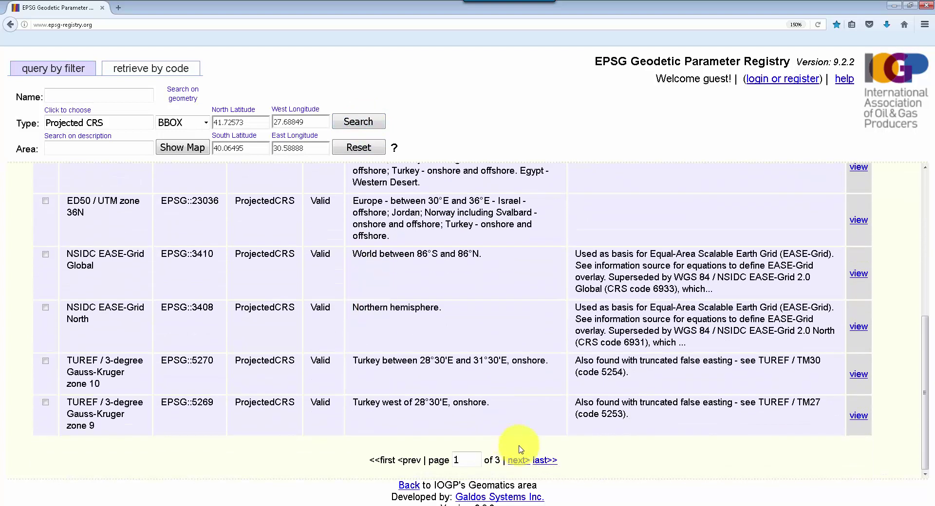
{"action": "left_click", "coordinate": [514, 460]}
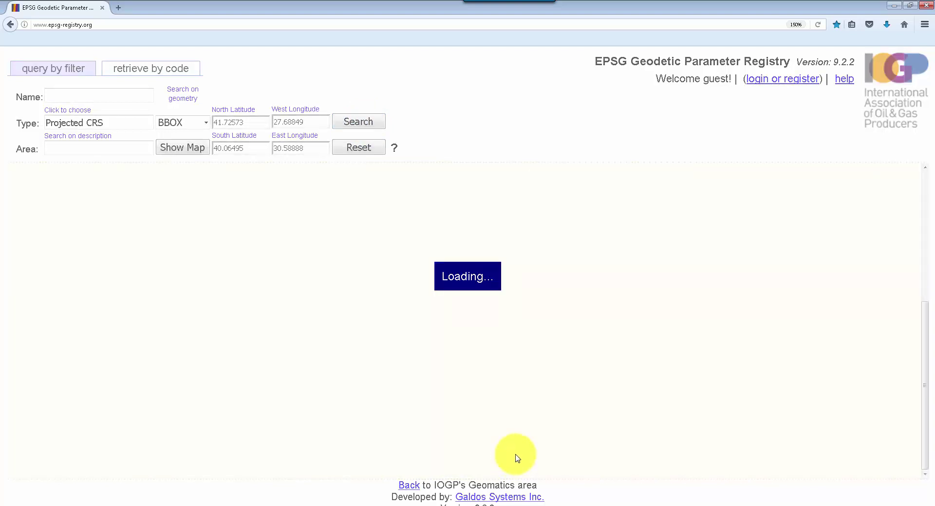
{"action": "left_click", "coordinate": [519, 214]}
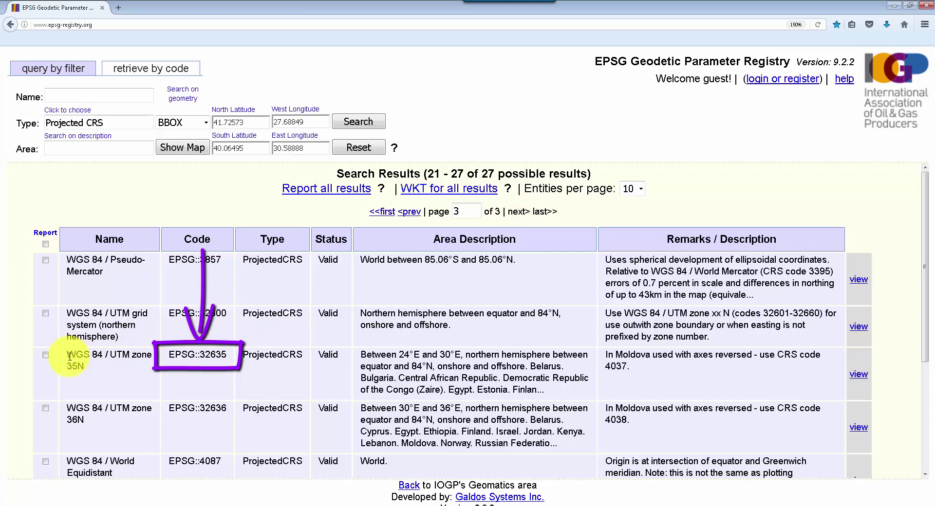
{"action": "left_click_drag", "start_coordinate": [67, 354], "coordinate": [821, 385]}
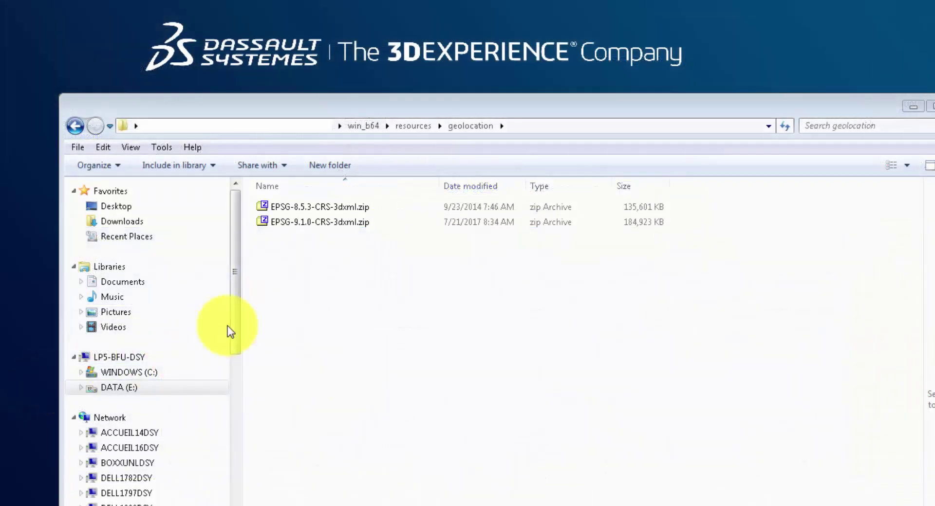
Step: Extract EPSG-9.1.0-CRS-3dxml.zip to its own folder and search it for 32635
{"action": "right_click", "coordinate": [309, 224]}
{"action": "mouse_move", "coordinate": [341, 249]}
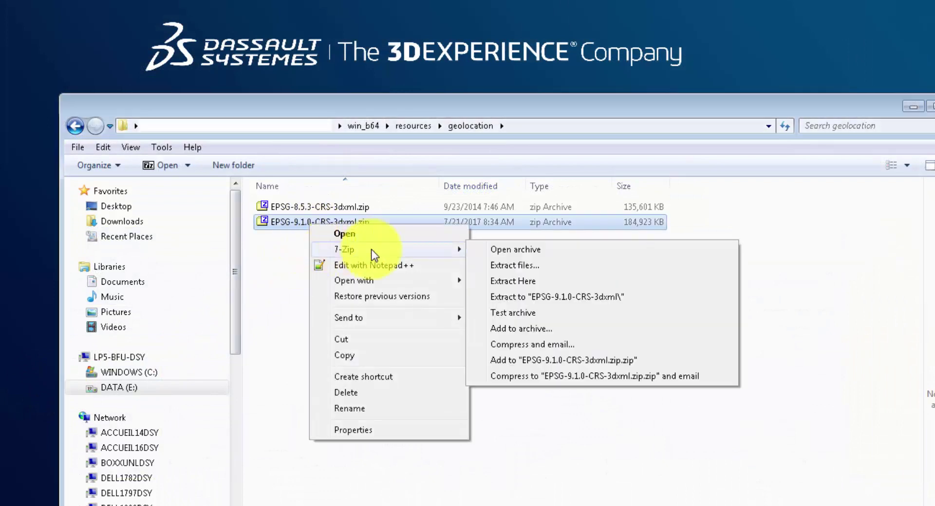
{"action": "left_click", "coordinate": [510, 293]}
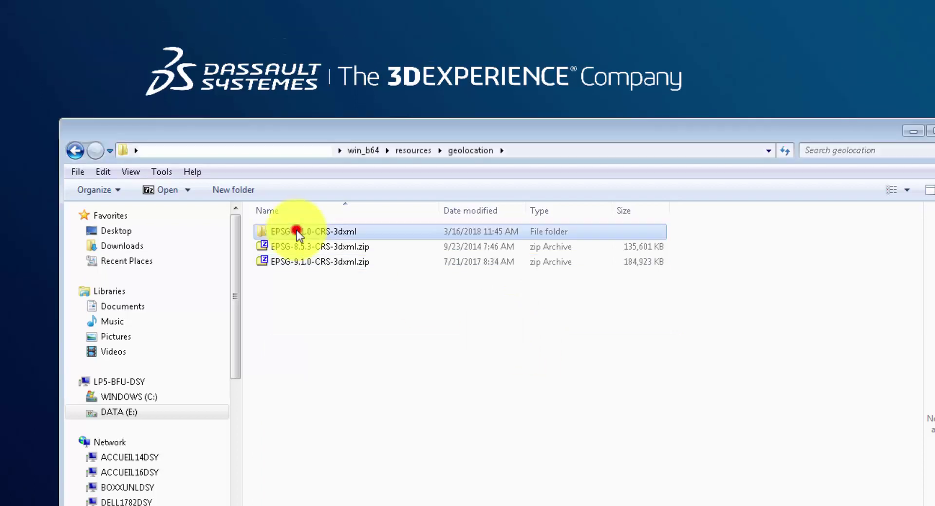
{"action": "double_click", "coordinate": [297, 206]}
{"action": "left_click", "coordinate": [840, 154]}
{"action": "type", "text": "32635"}
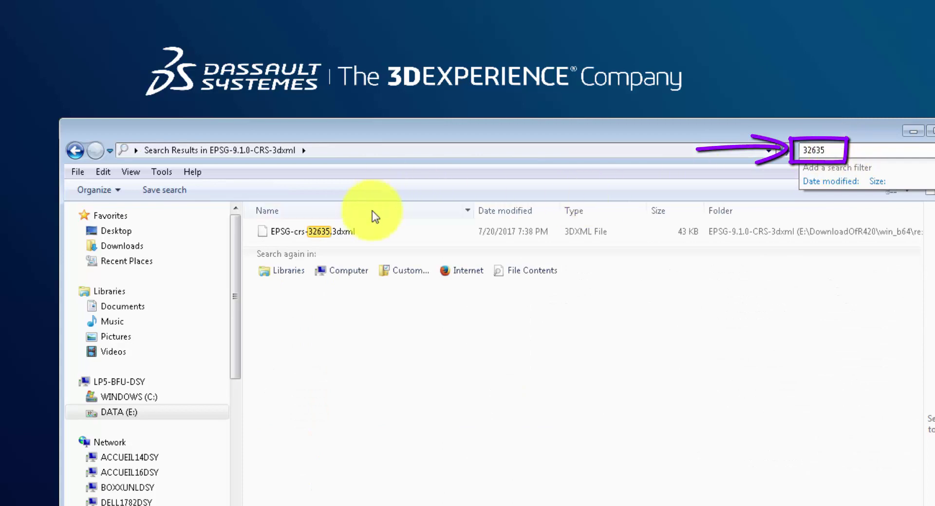
Step: Copy EPSG-crs-32635.3dxml and paste it onto the DATA (E:) drive
{"action": "right_click", "coordinate": [353, 231]}
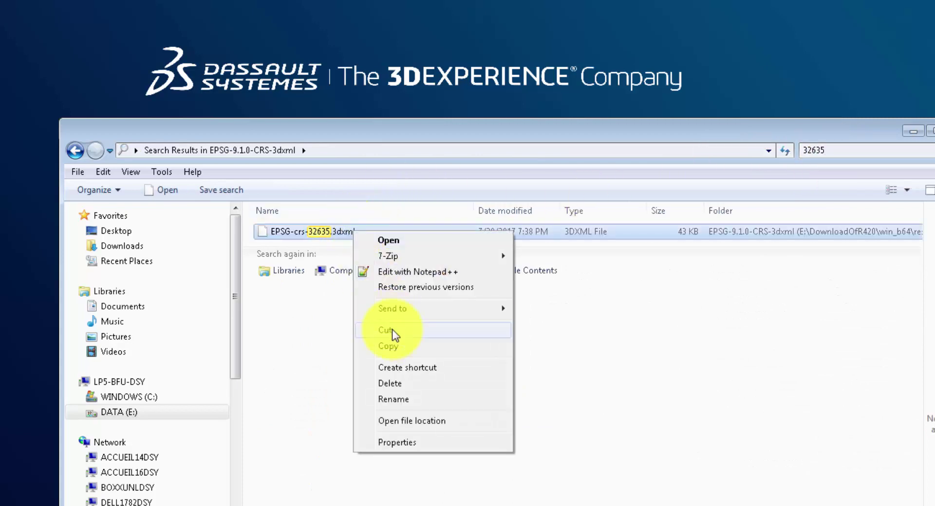
{"action": "left_click", "coordinate": [398, 346]}
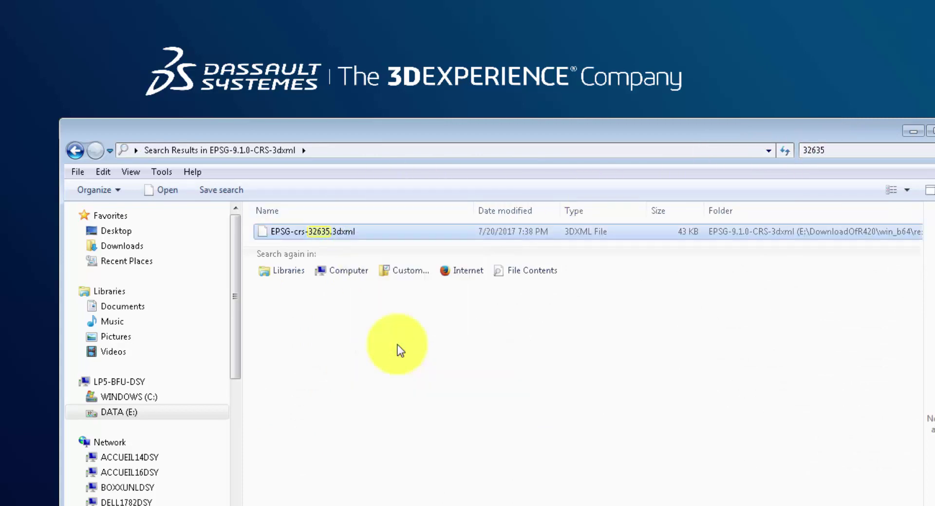
{"action": "key", "text": "super+e"}
{"action": "double_click", "coordinate": [565, 41]}
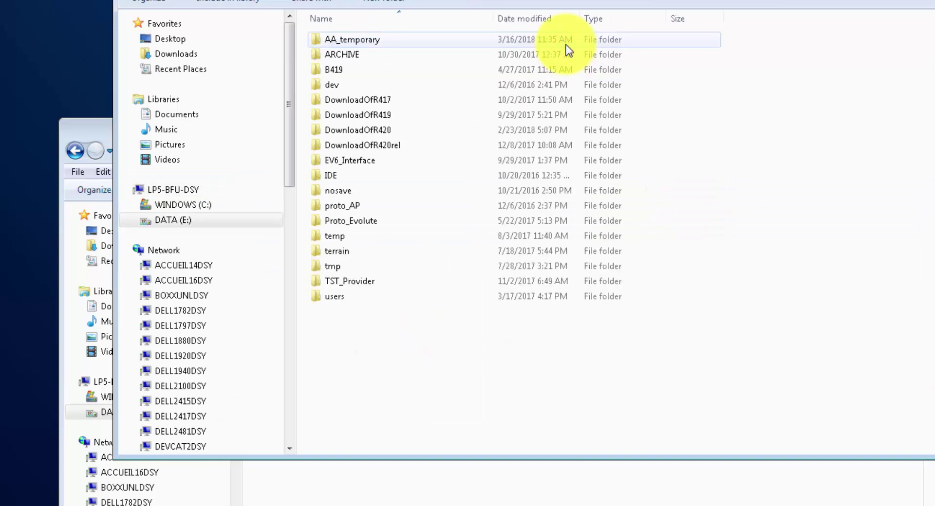
{"action": "key", "text": "ctrl+v"}
Step: Import EPSG-crs-32635.3dxml from E:\ into 3DEXPERIENCE
{"action": "key", "text": "alt+Tab"}
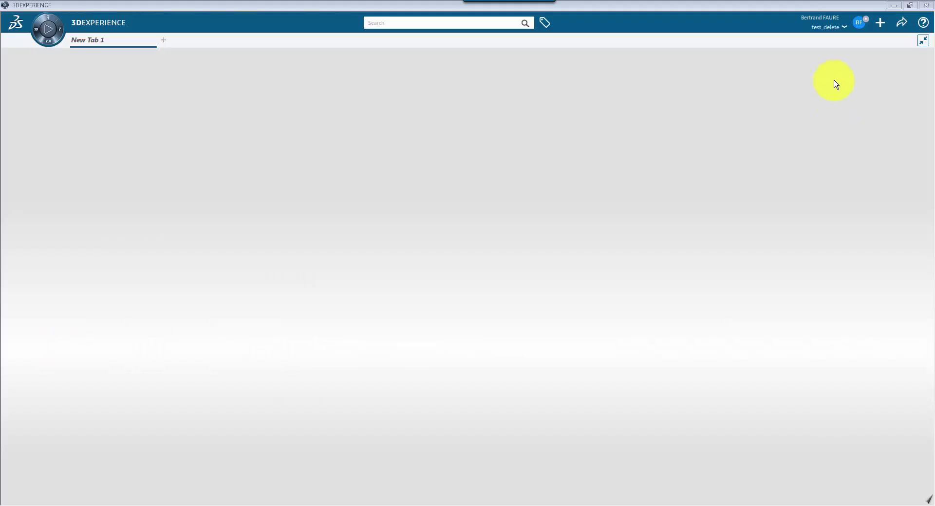
{"action": "left_click", "coordinate": [881, 25]}
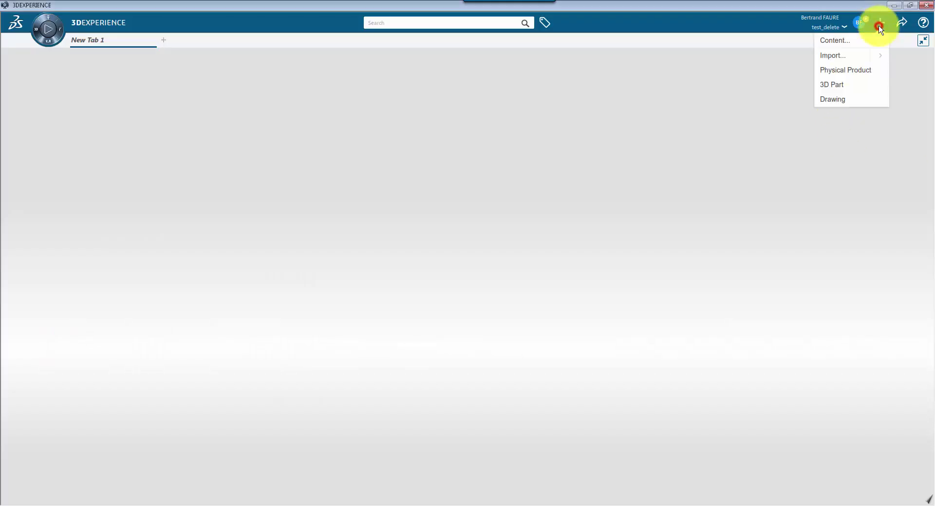
{"action": "left_click", "coordinate": [852, 54]}
{"action": "left_click", "coordinate": [541, 238]}
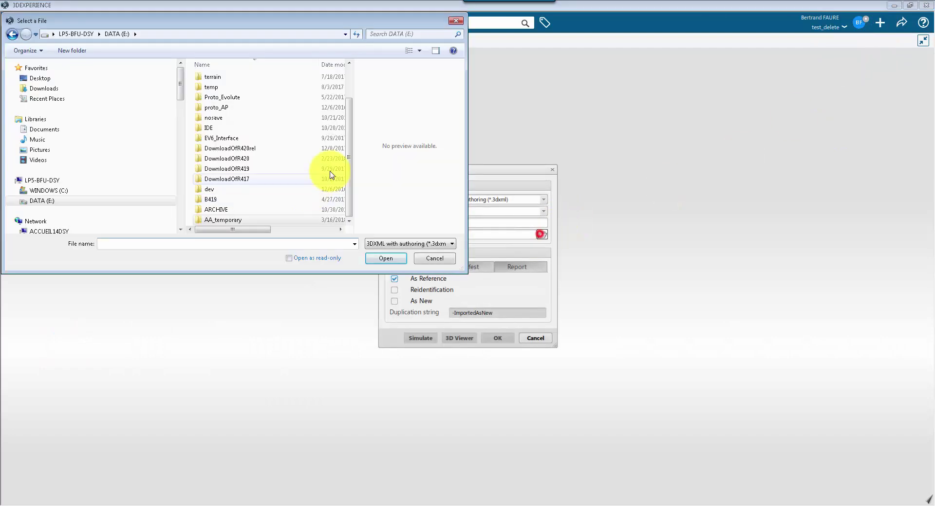
{"action": "left_click_drag", "start_coordinate": [348, 158], "coordinate": [365, 104]}
{"action": "left_click", "coordinate": [261, 82]}
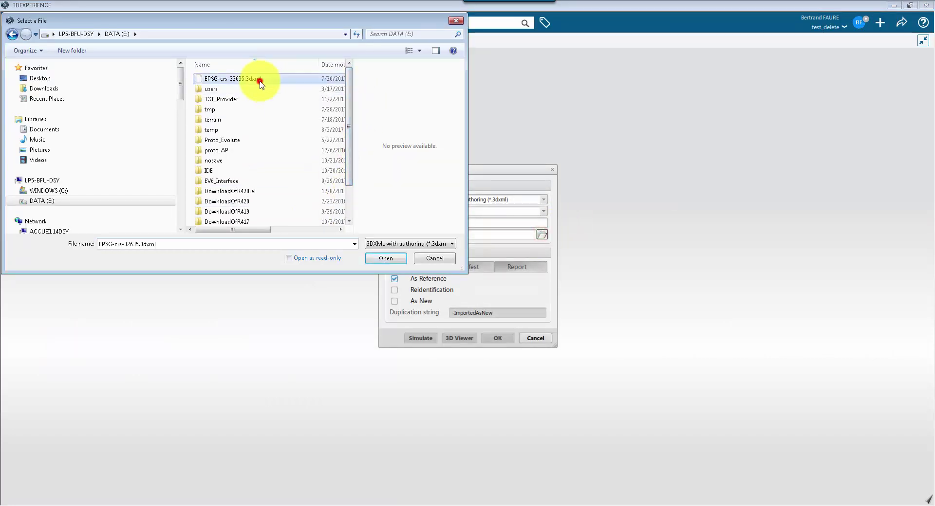
{"action": "left_click", "coordinate": [385, 259]}
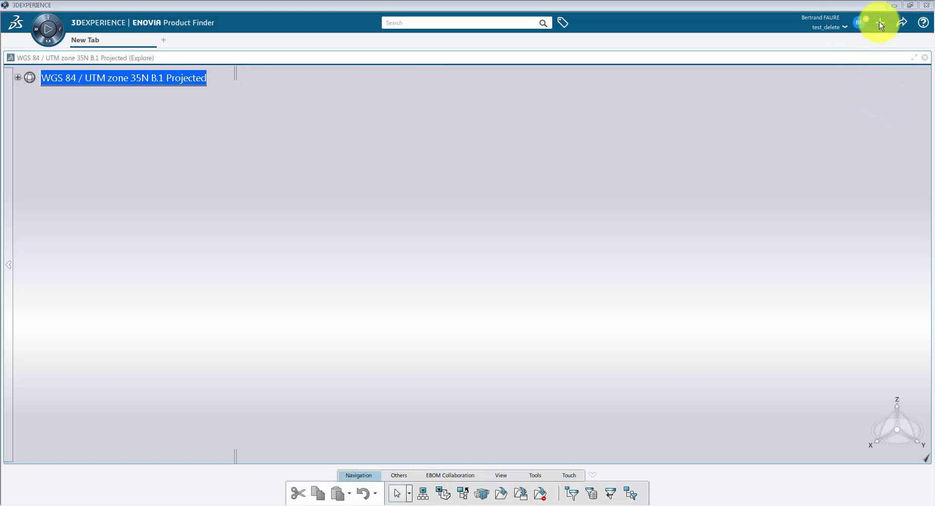
Step: Create a new Site titled RootSite with Large Range design range
{"action": "left_click", "coordinate": [879, 23]}
{"action": "left_click", "coordinate": [871, 40]}
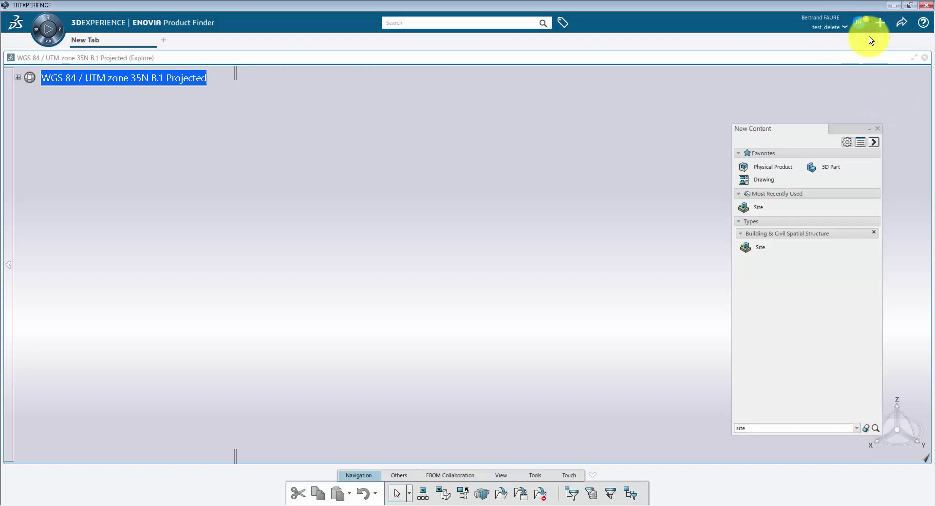
{"action": "left_click", "coordinate": [750, 209]}
{"action": "left_click", "coordinate": [306, 272]}
{"action": "type", "text": "RootSite"}
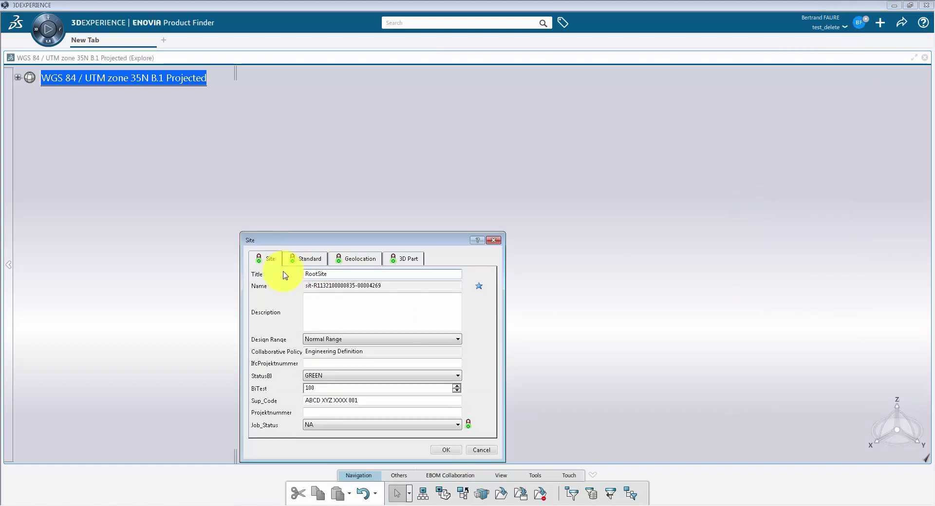
{"action": "left_click", "coordinate": [334, 339]}
{"action": "left_click", "coordinate": [333, 357]}
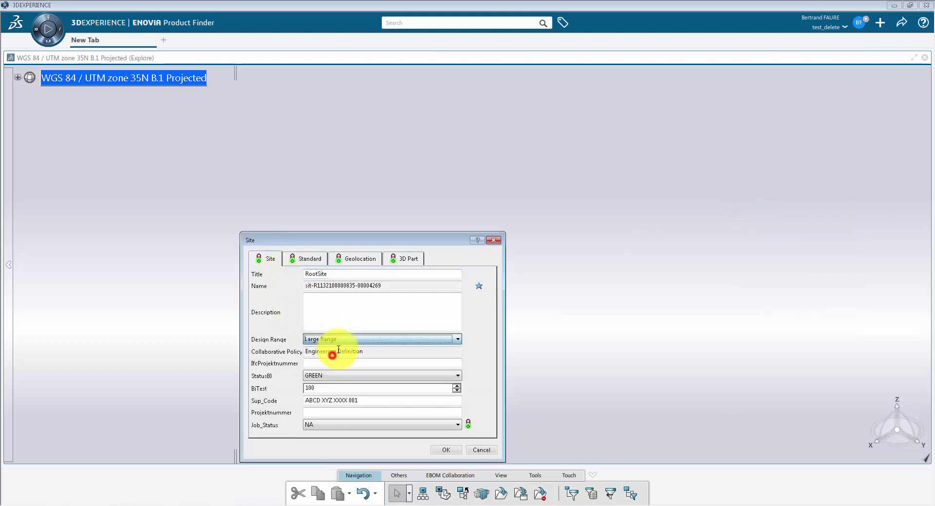
{"action": "left_click", "coordinate": [444, 449]}
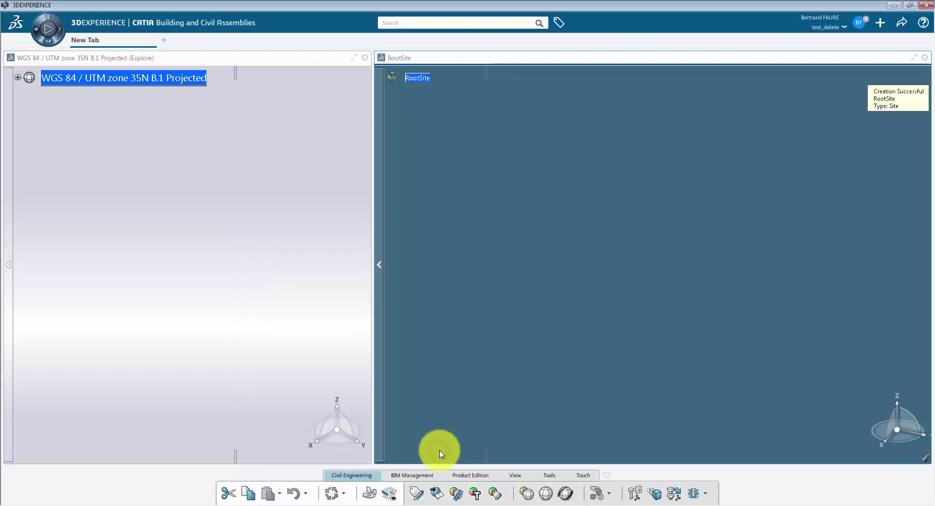
Step: Activate RootSite's geolocation and replace its CRS with WGS 84 / UTM zone 35N (32635)
{"action": "left_click_drag", "start_coordinate": [380, 246], "coordinate": [248, 209]}
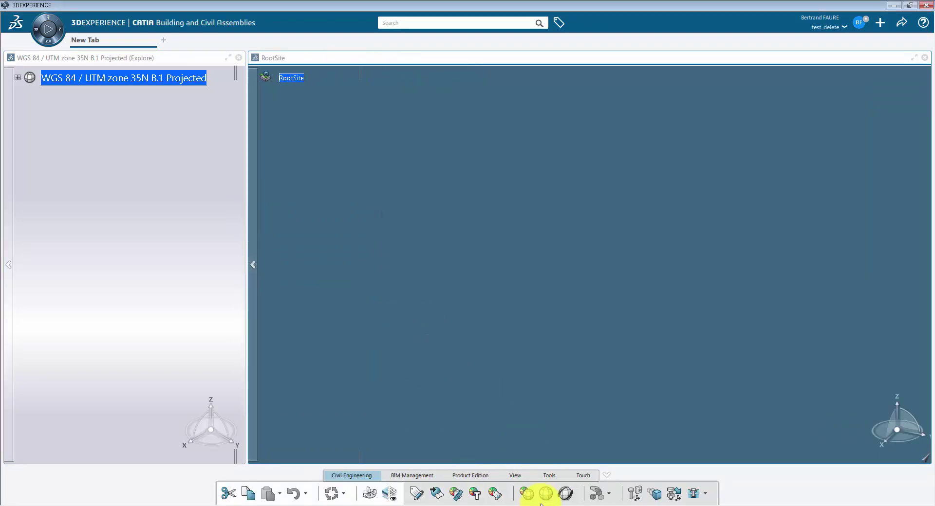
{"action": "left_click", "coordinate": [545, 494]}
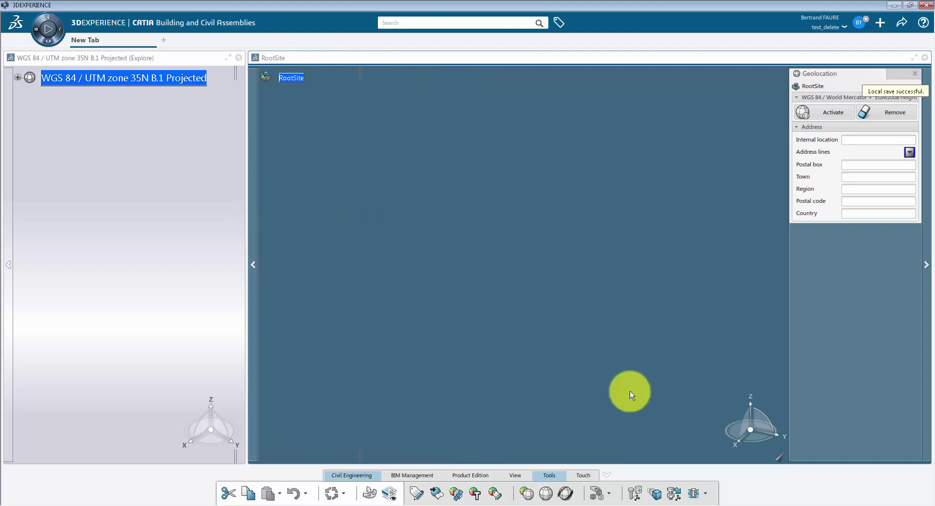
{"action": "left_click", "coordinate": [809, 113]}
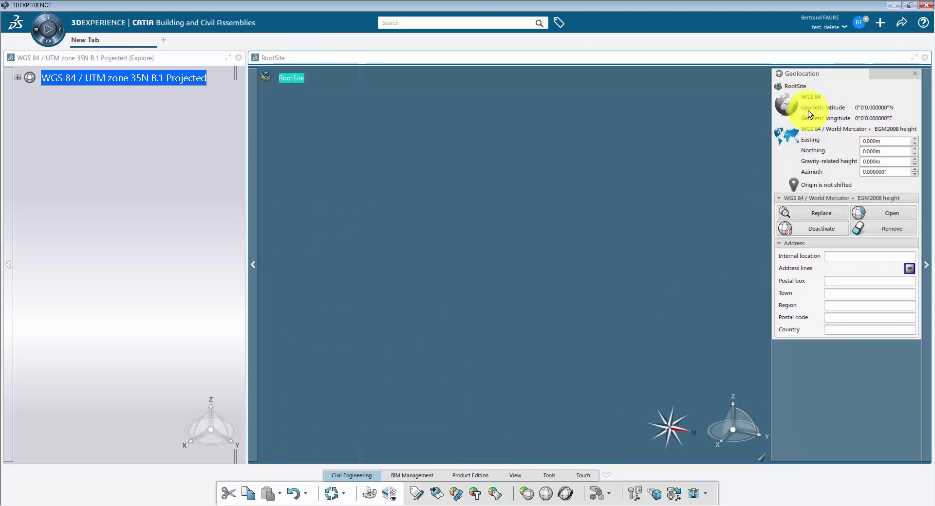
{"action": "left_click", "coordinate": [821, 213]}
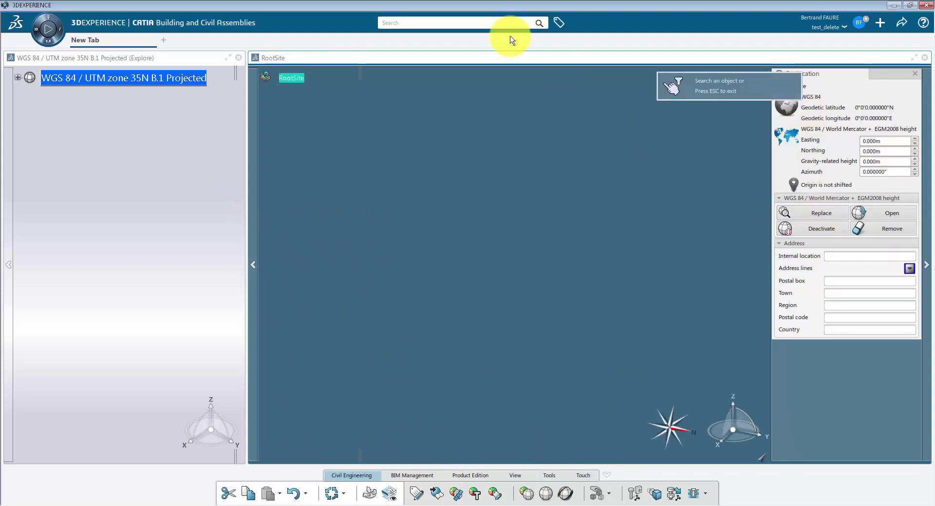
{"action": "left_click", "coordinate": [476, 23]}
{"action": "left_click", "coordinate": [426, 42]}
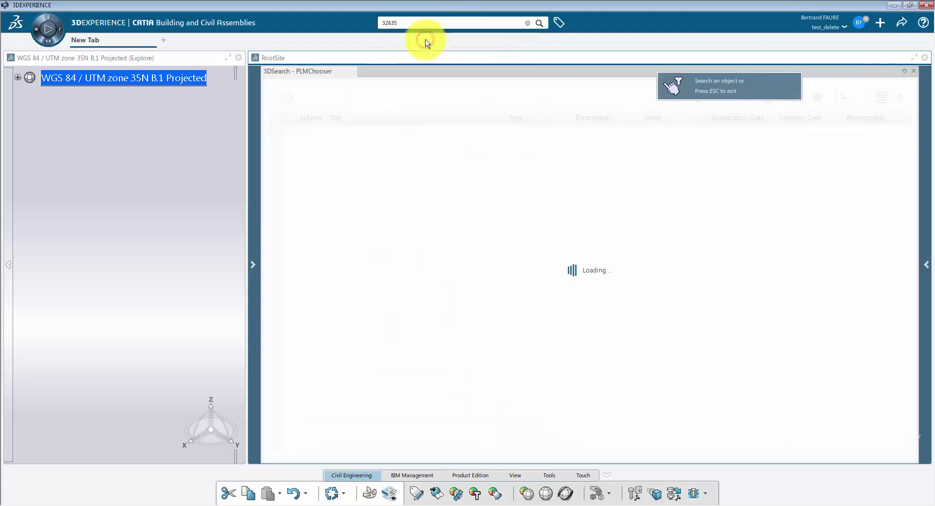
{"action": "left_click", "coordinate": [374, 136]}
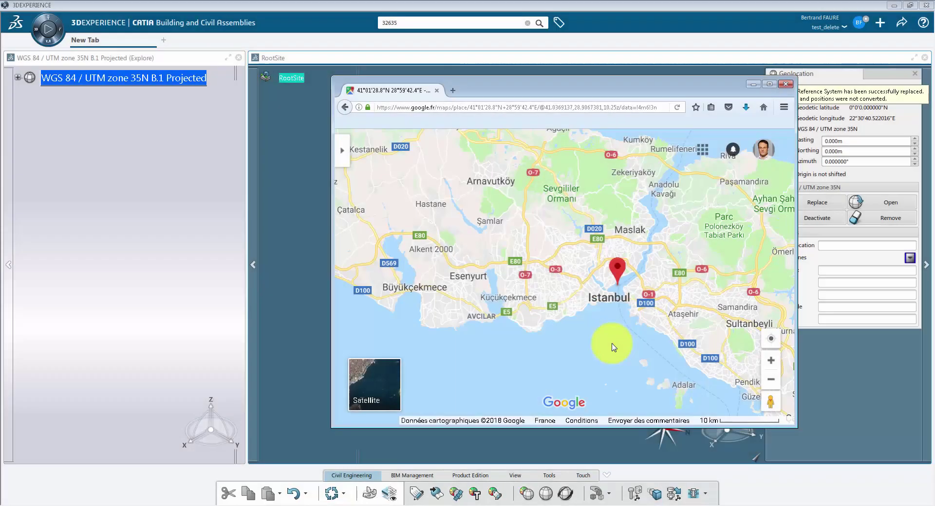
{"action": "left_click_drag", "start_coordinate": [606, 340], "coordinate": [561, 316]}
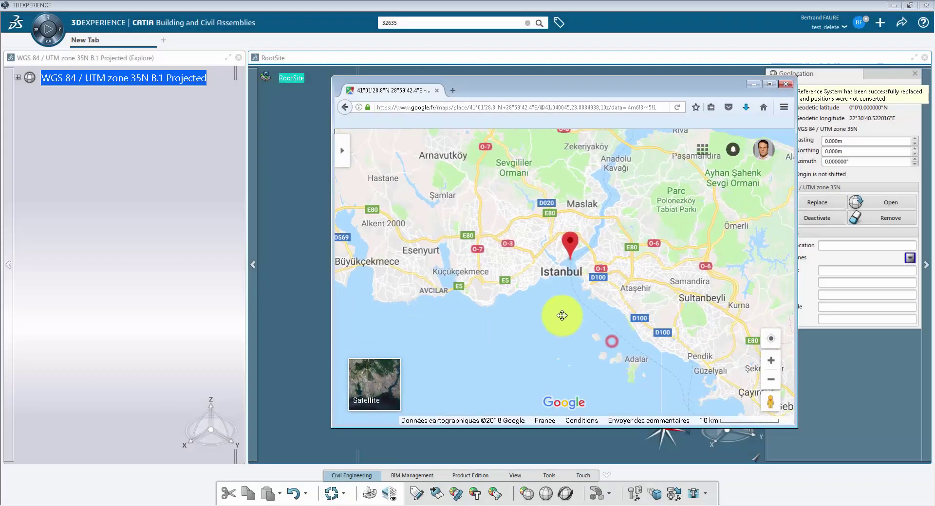
Step: Drop a pin in central Istanbul and copy its coordinates 41.021398, 28.997670
{"action": "right_click", "coordinate": [570, 265]}
{"action": "left_click", "coordinate": [606, 308]}
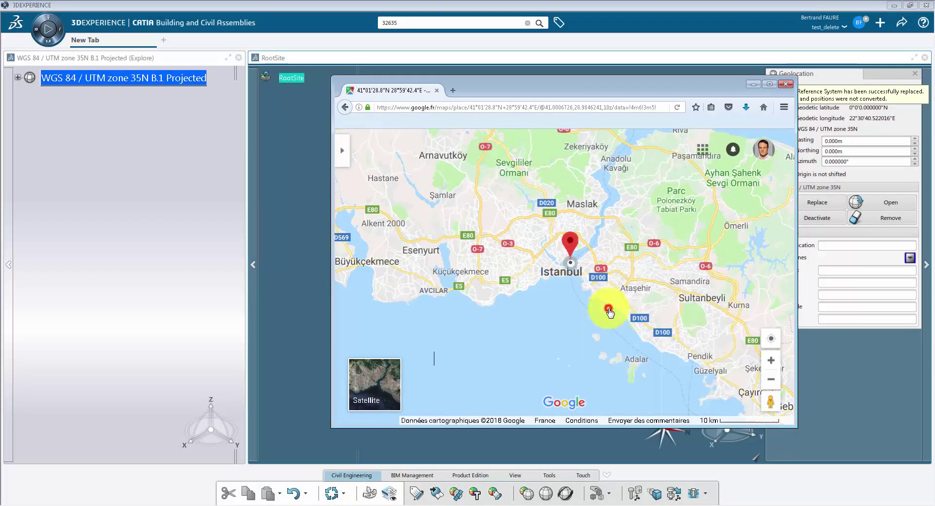
{"action": "left_click", "coordinate": [575, 388]}
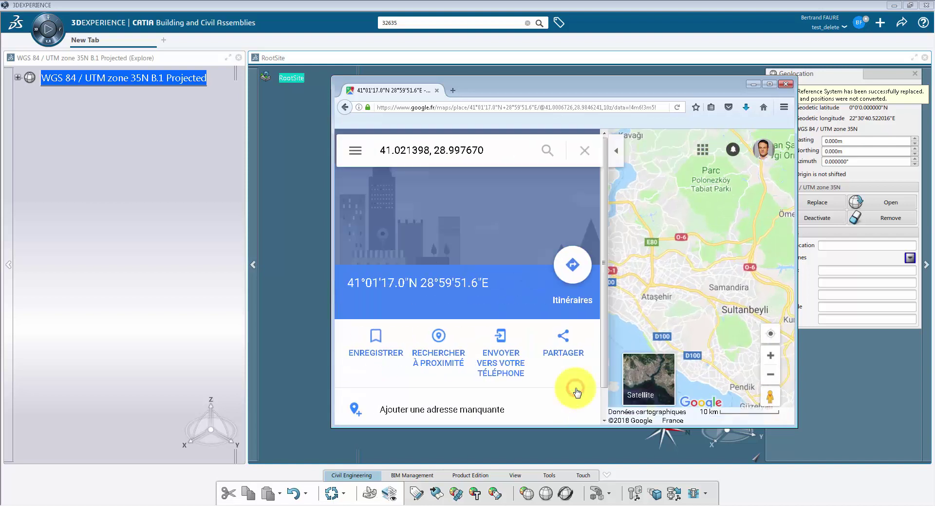
{"action": "left_click_drag", "start_coordinate": [502, 149], "coordinate": [366, 150]}
{"action": "key", "text": "ctrl+c"}
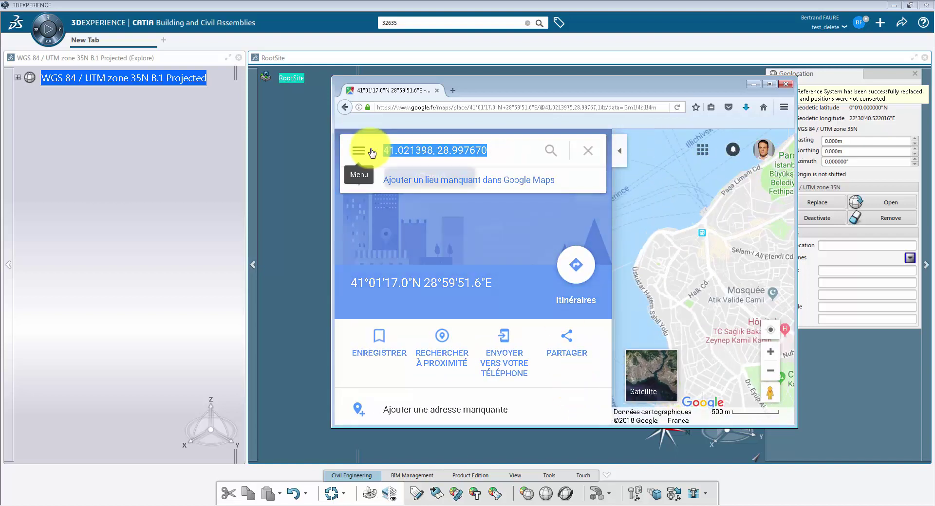
Step: Paste 41.021398, 28.997670 as RootSite's latitude and longitude
{"action": "left_click", "coordinate": [627, 14]}
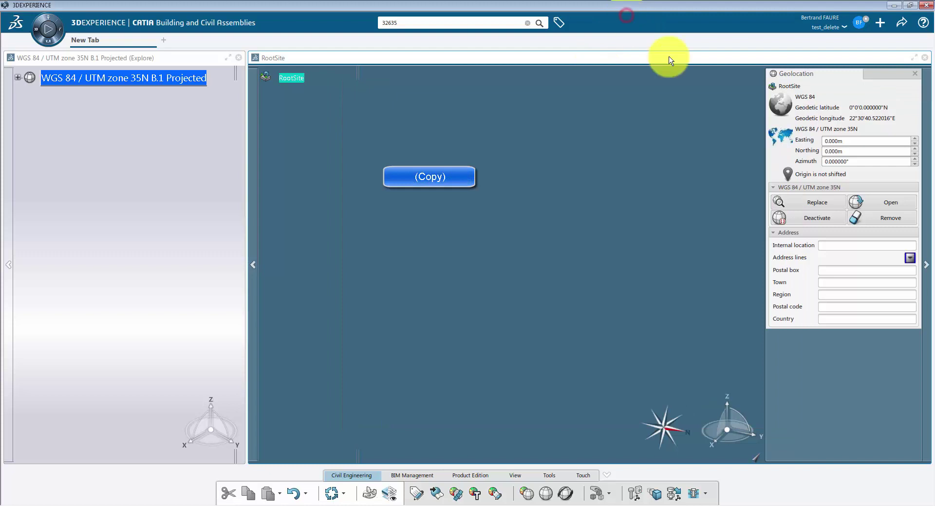
{"action": "left_click", "coordinate": [781, 106]}
{"action": "right_click", "coordinate": [767, 117]}
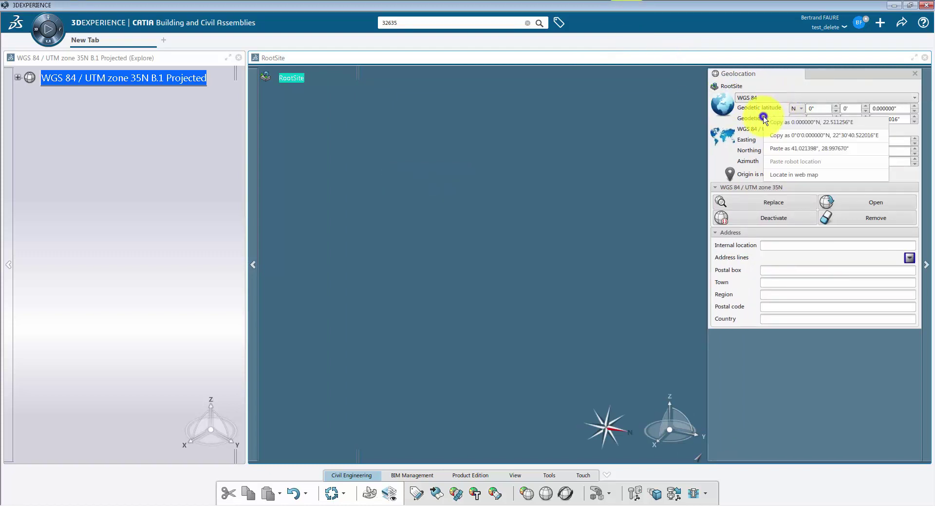
{"action": "left_click", "coordinate": [783, 153]}
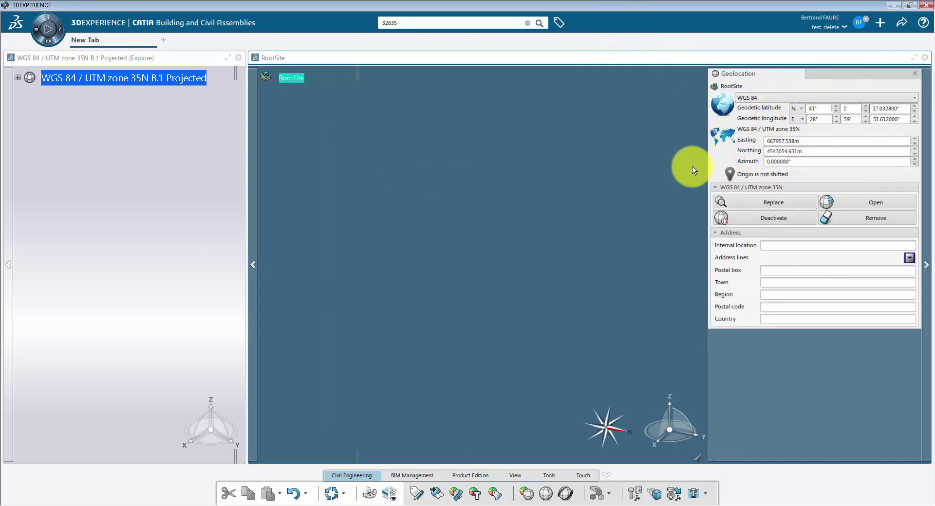
Step: Insert a Terrain with Large Range design range under RootSite
{"action": "right_click", "coordinate": [291, 77]}
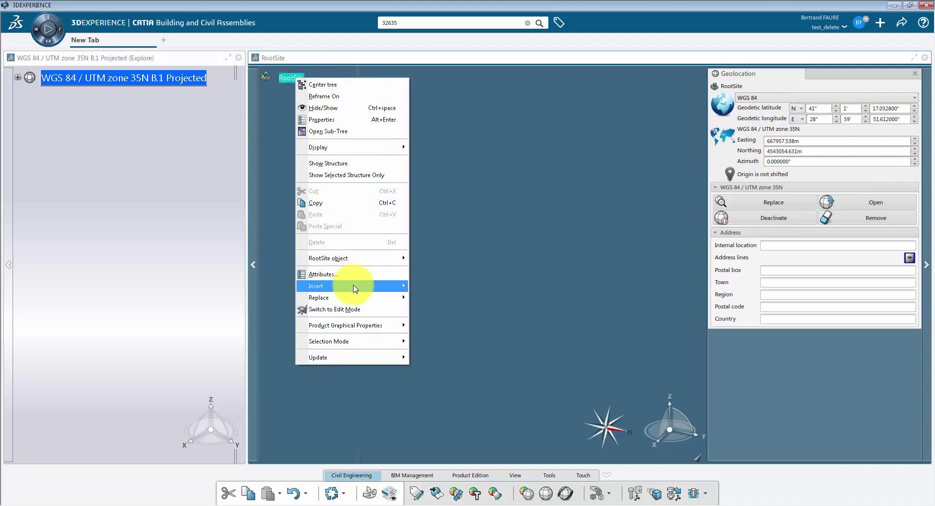
{"action": "mouse_move", "coordinate": [354, 286]}
{"action": "left_click", "coordinate": [452, 298]}
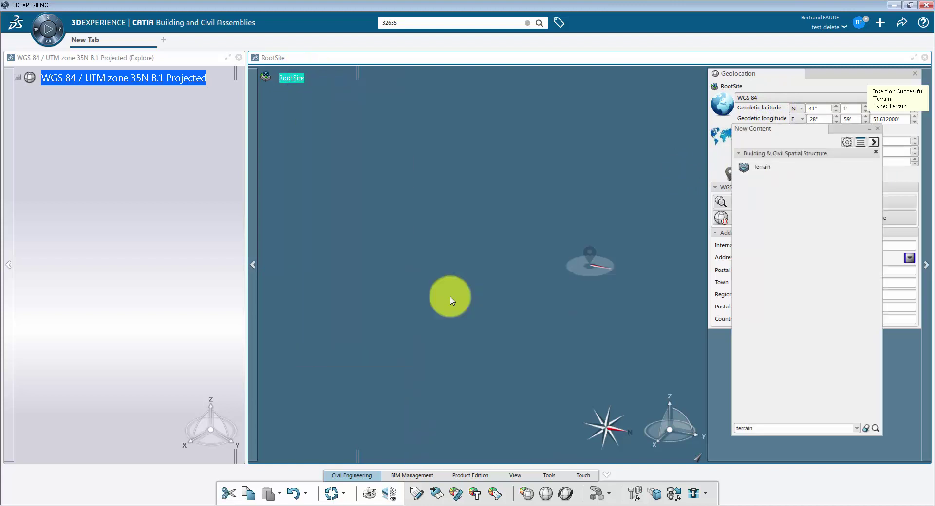
{"action": "left_click", "coordinate": [745, 168]}
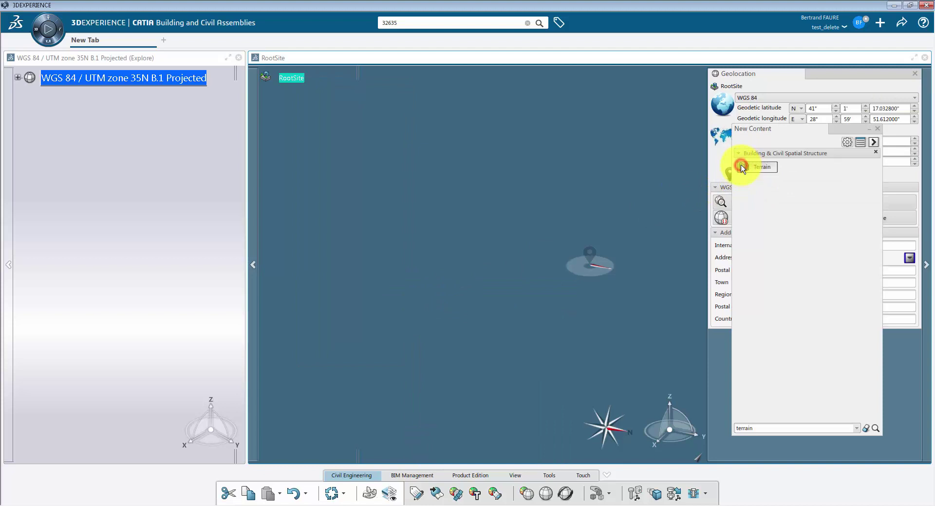
{"action": "left_click", "coordinate": [383, 339]}
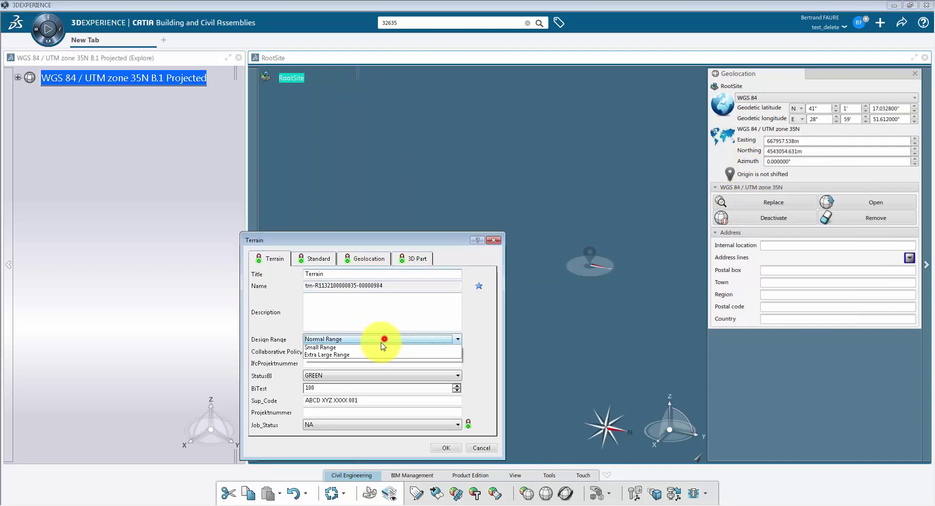
{"action": "left_click", "coordinate": [357, 354]}
{"action": "left_click", "coordinate": [403, 256]}
{"action": "left_click", "coordinate": [445, 447]}
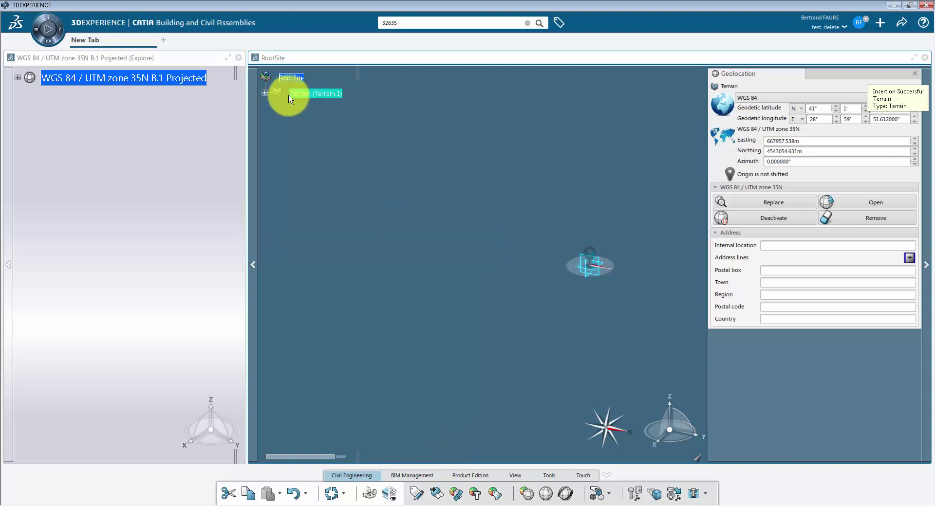
Step: Rename the terrain's shape to '3D Shape' by removing its number suffix
{"action": "left_click", "coordinate": [264, 93]}
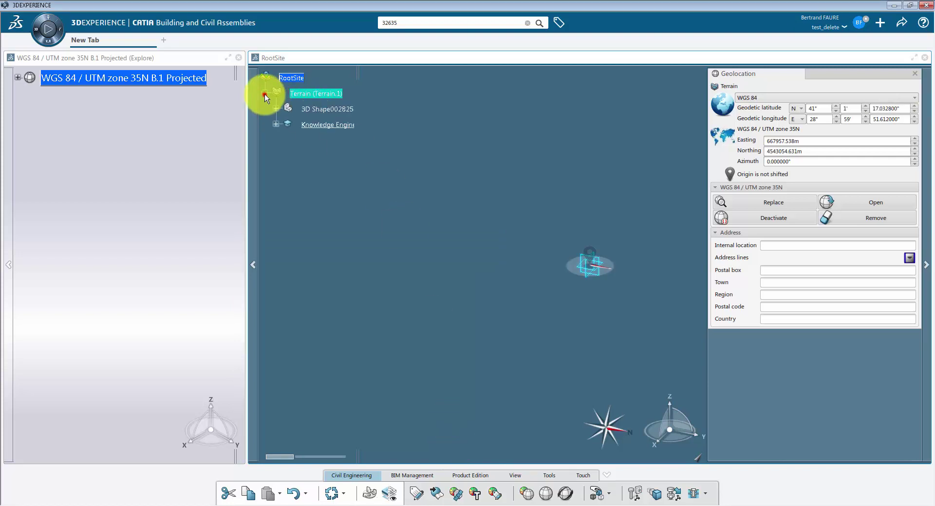
{"action": "right_click", "coordinate": [310, 108]}
{"action": "left_click", "coordinate": [342, 153]}
{"action": "left_click_drag", "start_coordinate": [319, 145], "coordinate": [295, 145]}
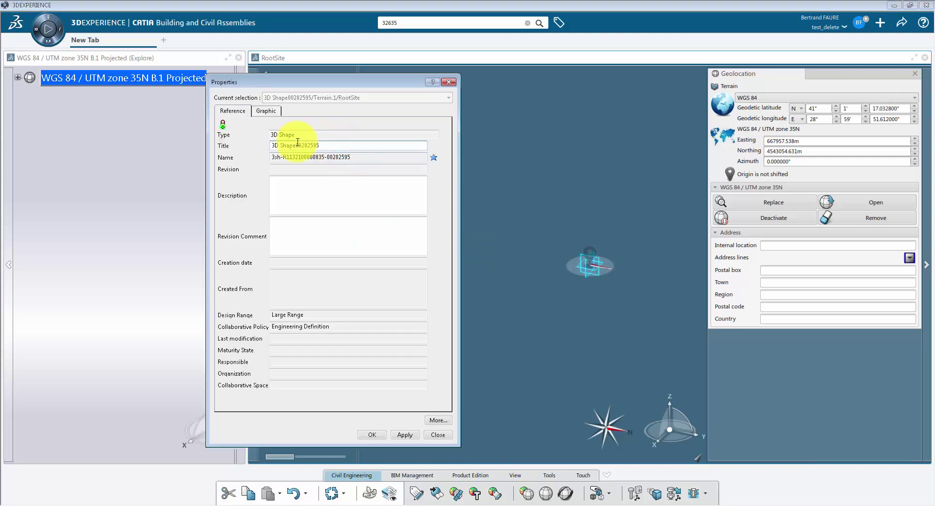
{"action": "key", "text": "BackSpace"}
{"action": "key", "text": "Return"}
{"action": "left_click", "coordinate": [366, 186]}
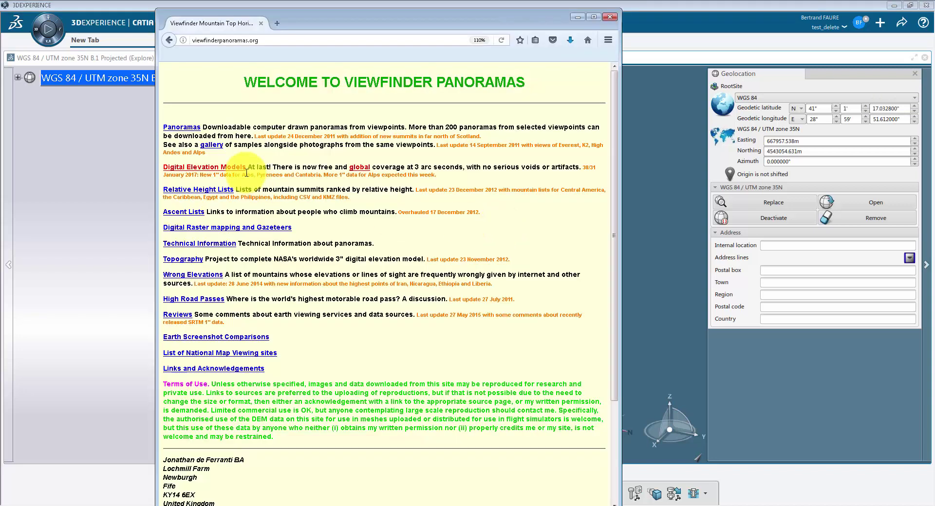
Step: Download the 3-arc-second K35.zip tile covering Istanbul from viewfinderpanoramas.org into AA_temporary
{"action": "left_click", "coordinate": [231, 172]}
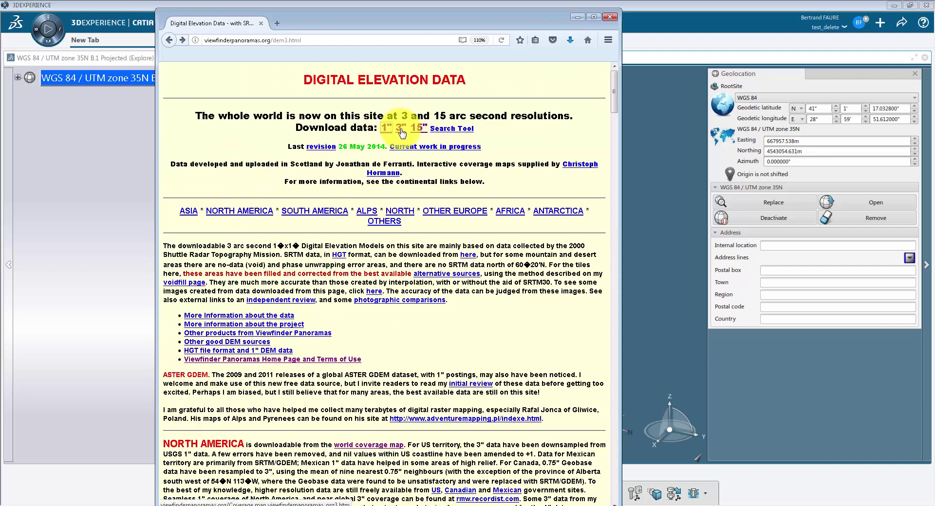
{"action": "left_click", "coordinate": [400, 128]}
{"action": "scroll", "coordinate": [428, 307], "scroll_direction": "down", "scroll_amount": 3, "text": "ctrl"}
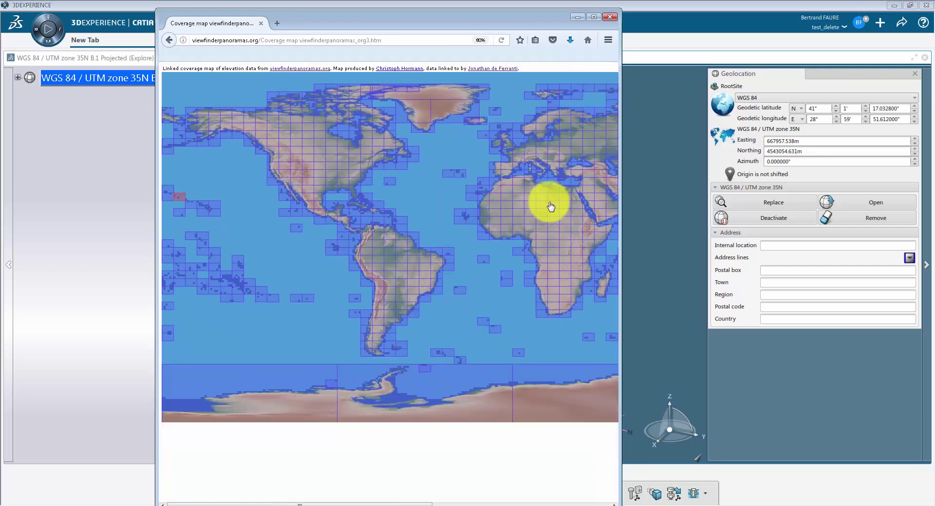
{"action": "left_click", "coordinate": [563, 168]}
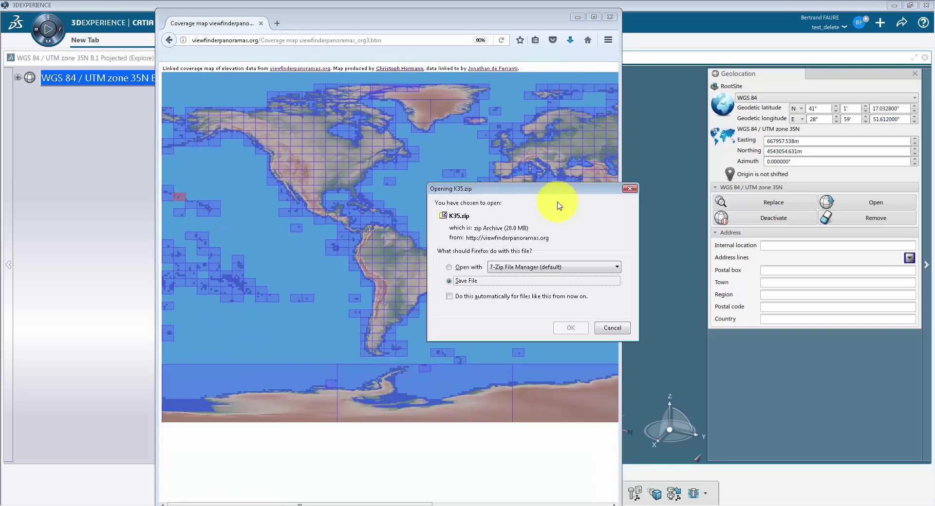
{"action": "left_click", "coordinate": [580, 328]}
{"action": "double_click", "coordinate": [287, 202]}
{"action": "left_click", "coordinate": [552, 257]}
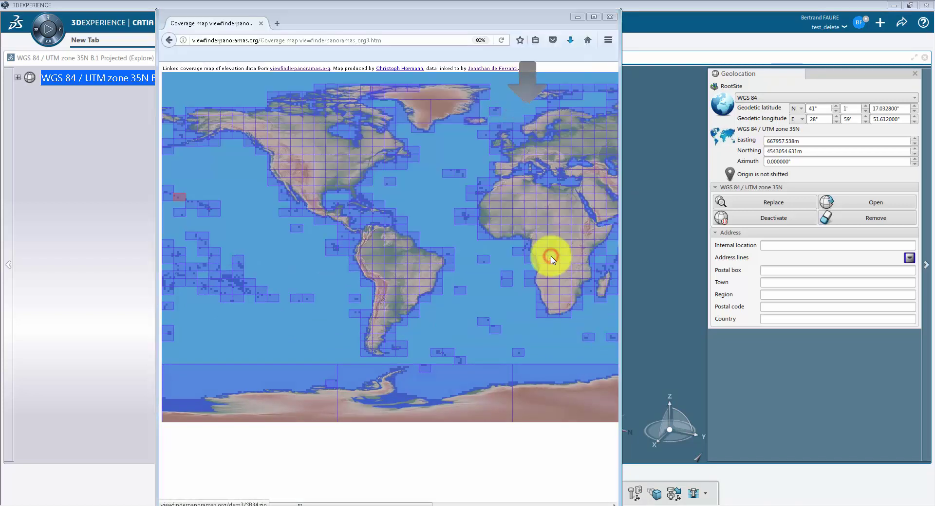
{"action": "key", "text": "alt+Tab"}
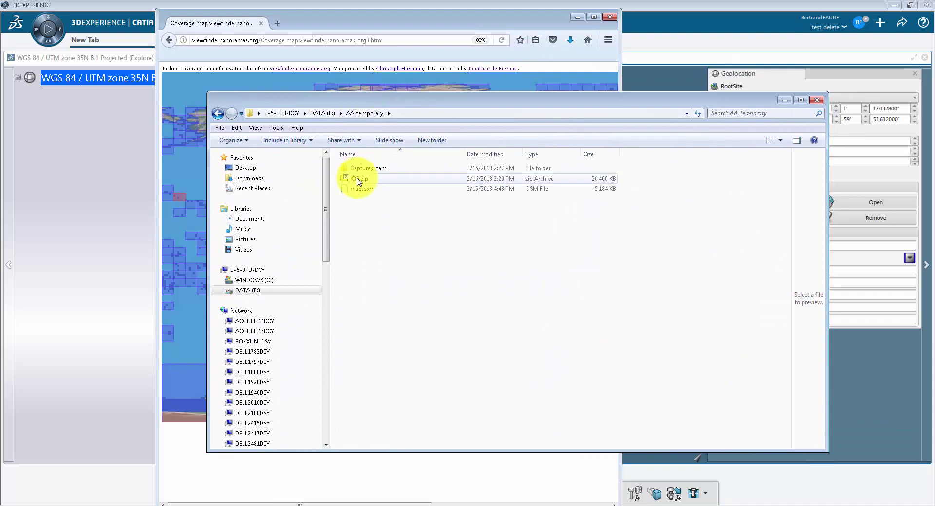
Step: Extract K35.zip into a K35 folder and open its inner K35 tile folder
{"action": "right_click", "coordinate": [358, 182]}
{"action": "mouse_move", "coordinate": [382, 198]}
{"action": "left_click", "coordinate": [529, 233]}
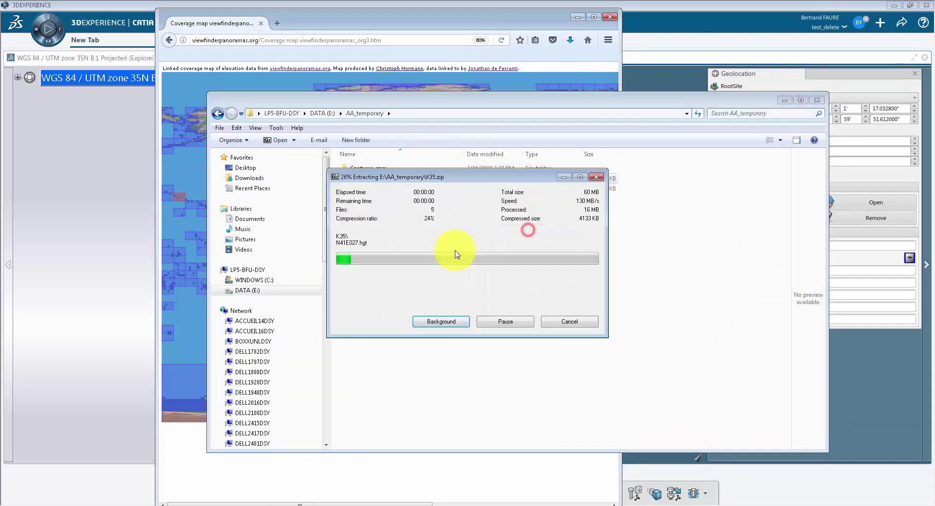
{"action": "double_click", "coordinate": [362, 178]}
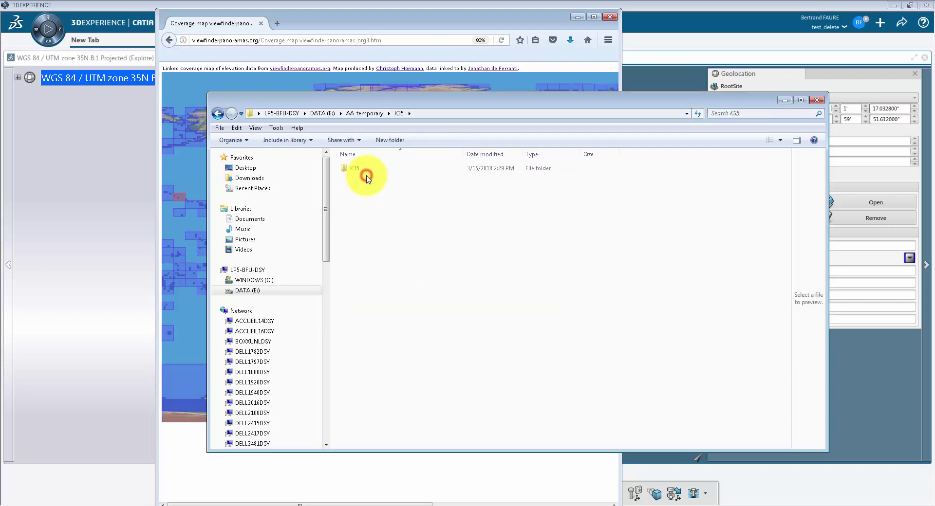
{"action": "double_click", "coordinate": [359, 168]}
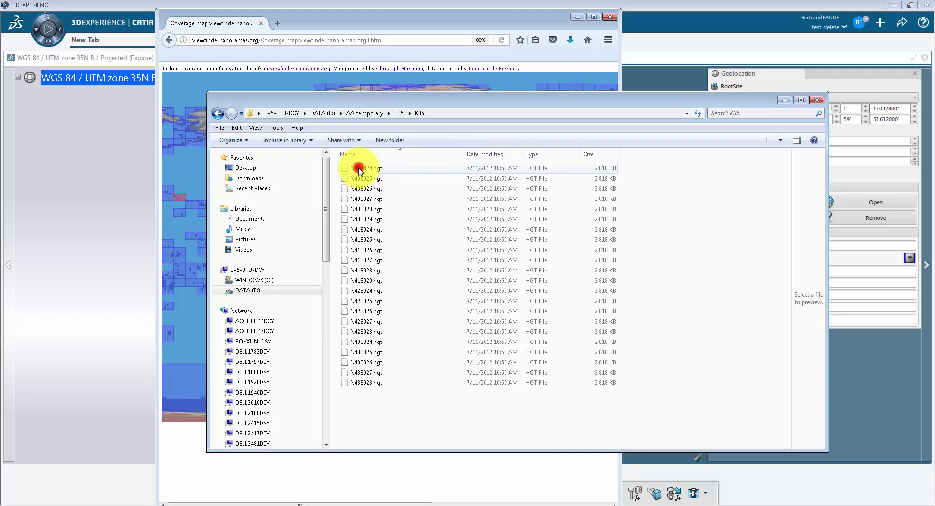
Step: Copy N41E029.hgt to the root of DATA (E:) and return to 3DEXPERIENCE
{"action": "left_click", "coordinate": [375, 281]}
{"action": "right_click", "coordinate": [381, 281]}
{"action": "left_click", "coordinate": [413, 360]}
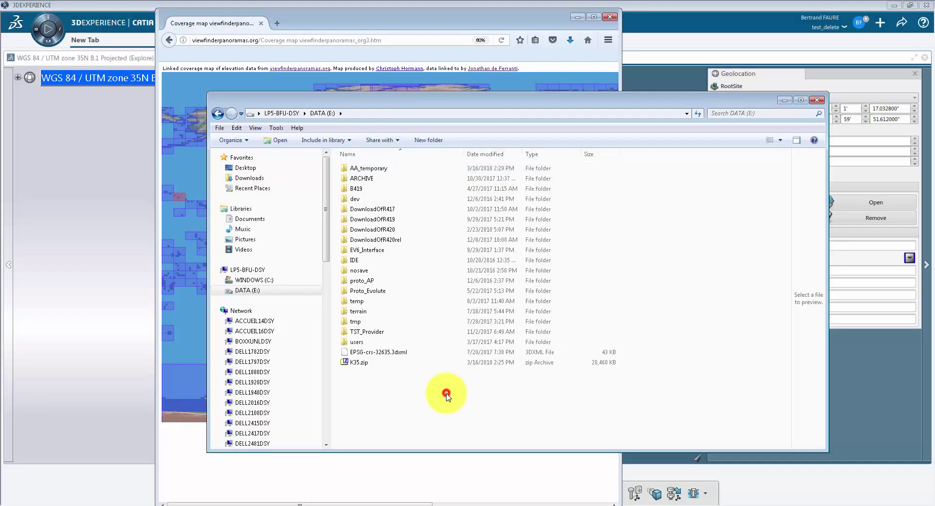
{"action": "right_click", "coordinate": [447, 394]}
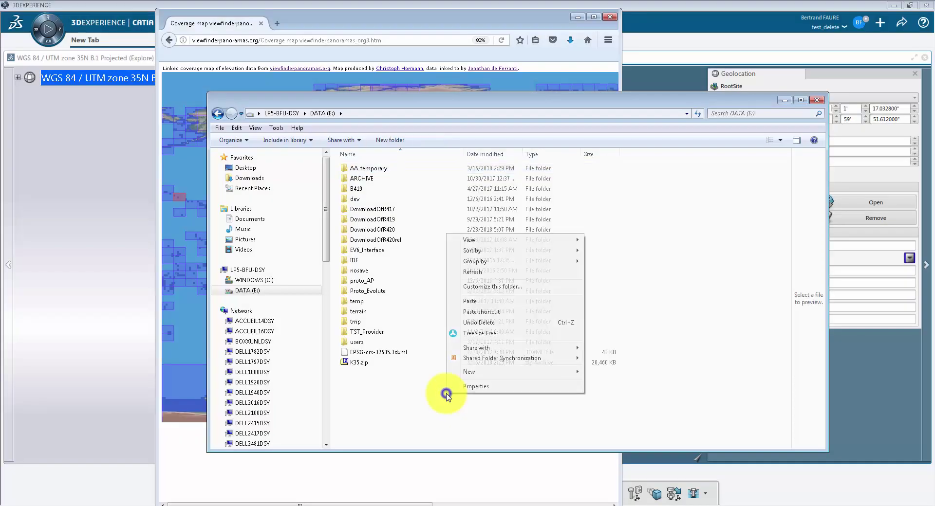
{"action": "left_click", "coordinate": [474, 302]}
{"action": "left_click", "coordinate": [382, 402]}
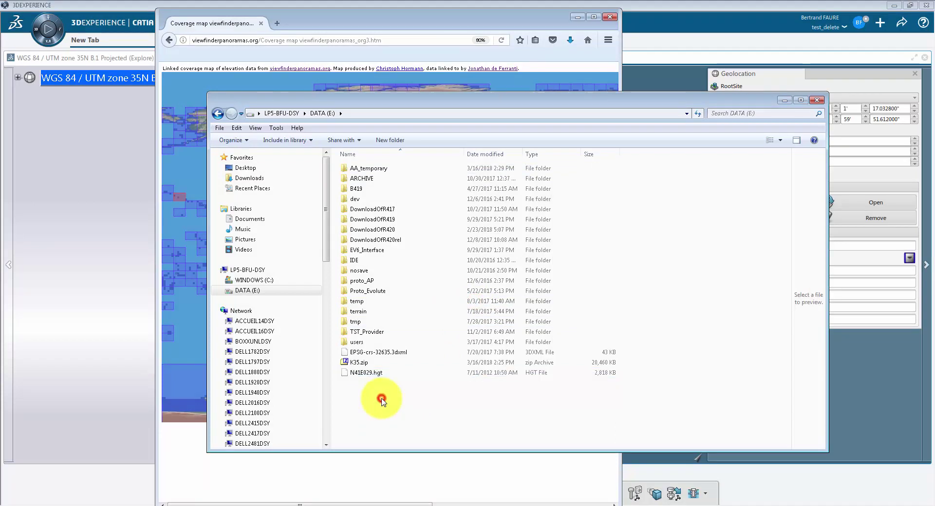
{"action": "left_click", "coordinate": [663, 6]}
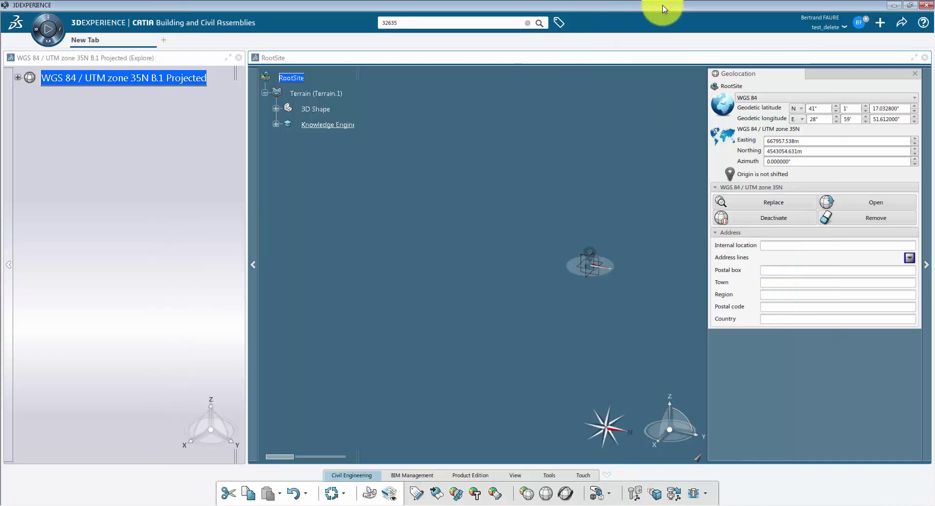
Step: Switch the terrain's 3D Shape into the Terrain Preparation app
{"action": "left_click", "coordinate": [319, 112]}
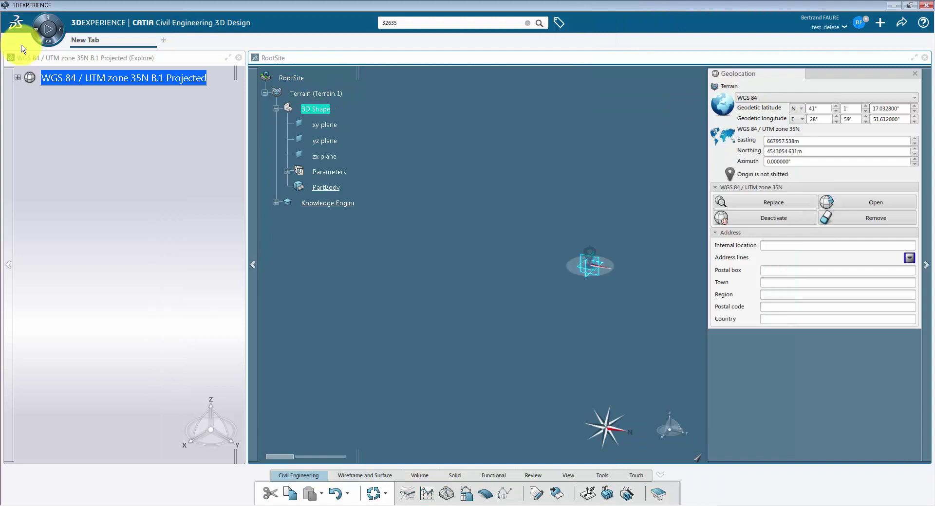
{"action": "left_click", "coordinate": [34, 30]}
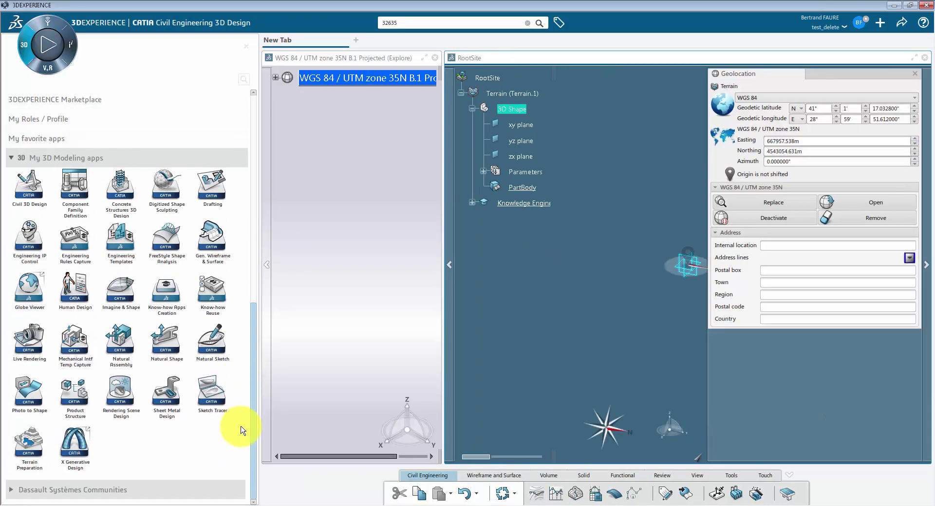
{"action": "left_click", "coordinate": [36, 445]}
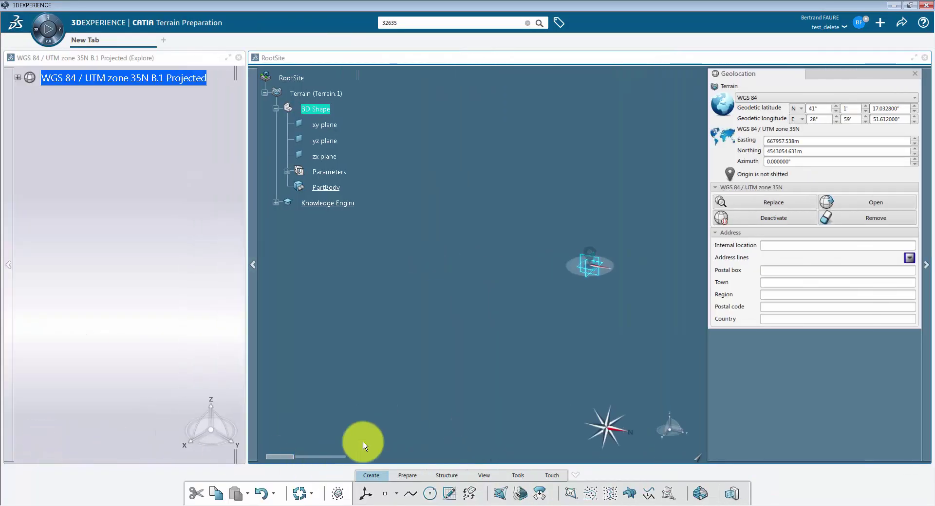
Step: Import N41E029.hgt as a terrain file, keeping N41E029 as the document title
{"action": "left_click", "coordinate": [881, 23]}
{"action": "left_click", "coordinate": [884, 54]}
{"action": "left_click", "coordinate": [847, 71]}
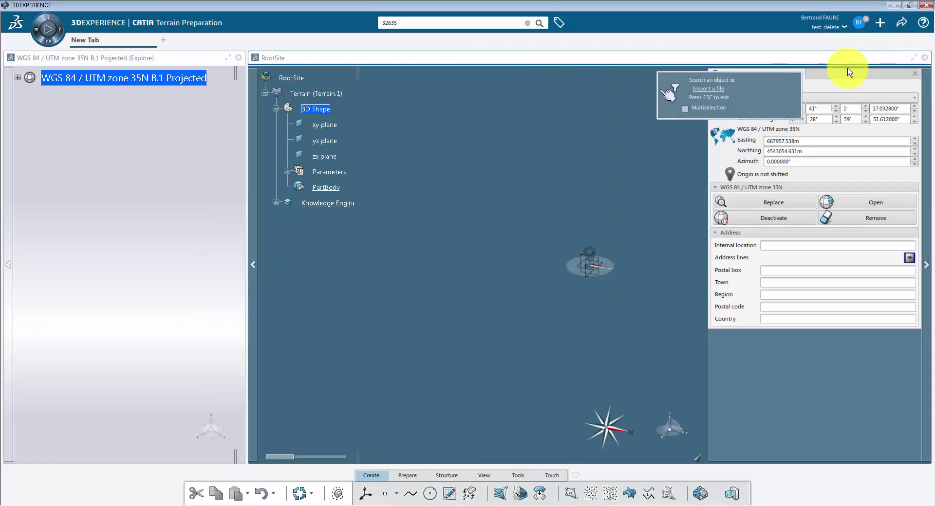
{"action": "left_click", "coordinate": [709, 89]}
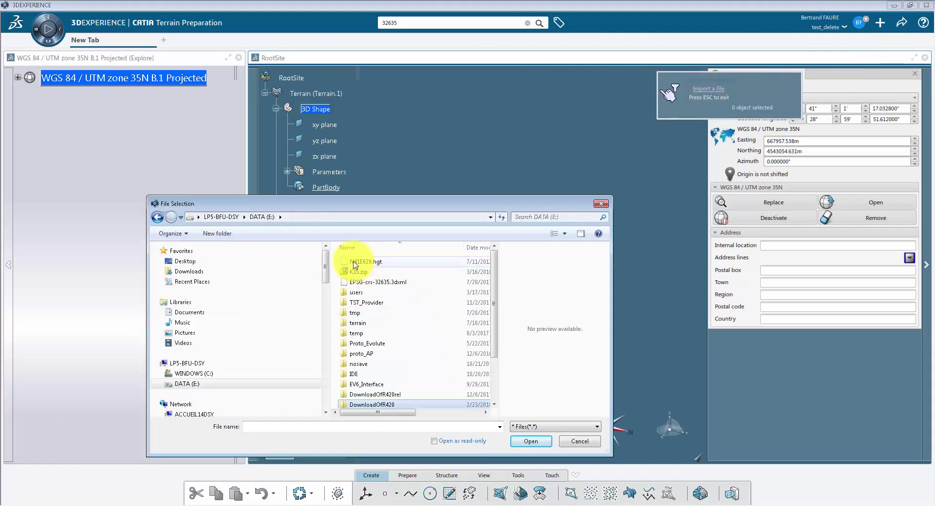
{"action": "left_click", "coordinate": [353, 262]}
{"action": "left_click", "coordinate": [530, 442]}
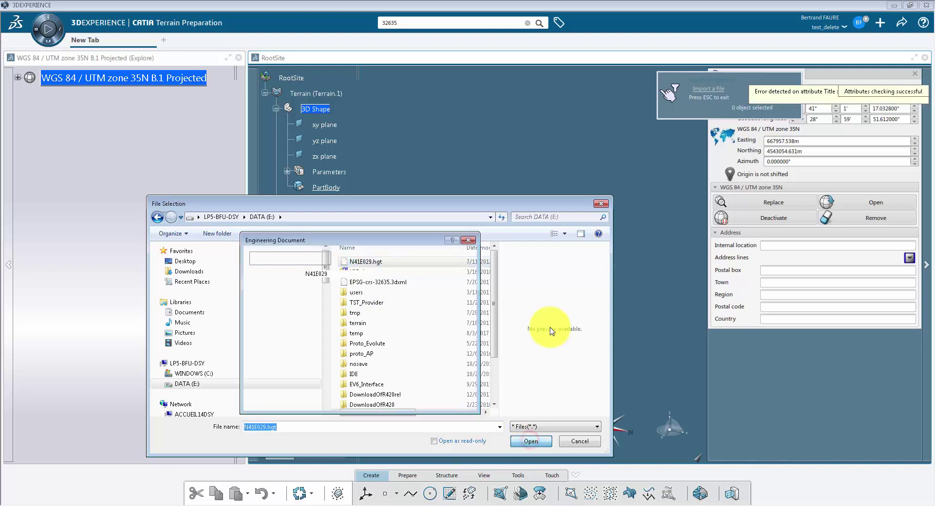
{"action": "left_click", "coordinate": [422, 403]}
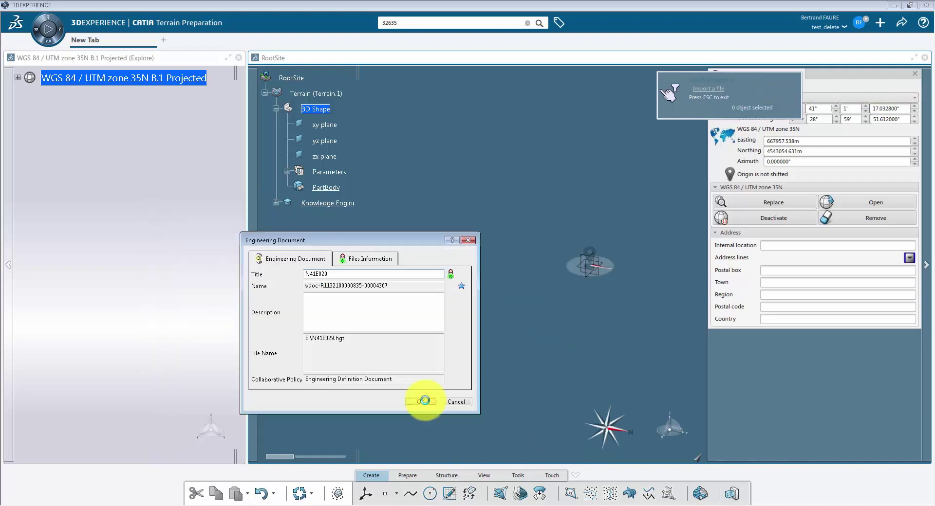
{"action": "left_click", "coordinate": [667, 111]}
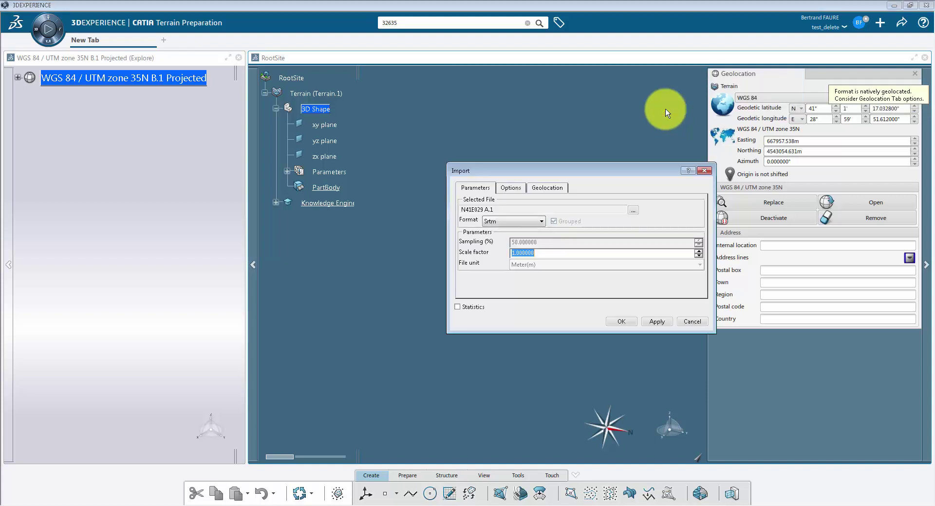
Step: Geolocate the import at 41°N 29°E using the file's coordinates and run it
{"action": "left_click", "coordinate": [542, 189]}
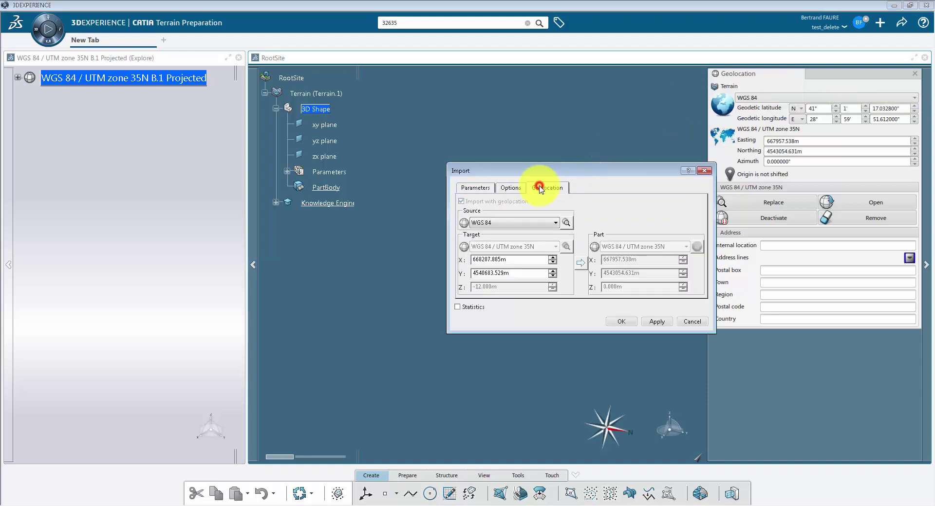
{"action": "left_click", "coordinate": [582, 265]}
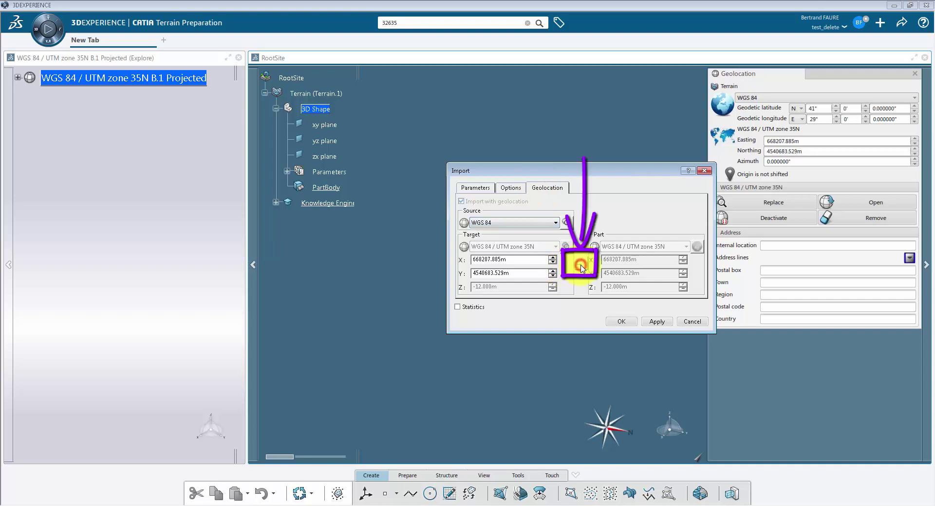
{"action": "left_click", "coordinate": [621, 322]}
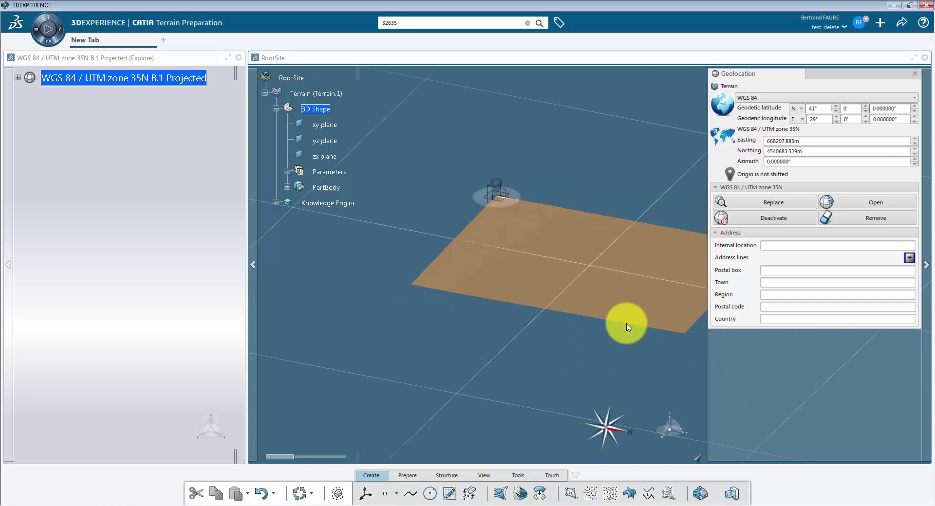
Step: Colour the terrain by elevation (-12 m to 519 m) in a maximized view, then activate RootSite
{"action": "left_click", "coordinate": [926, 265]}
{"action": "left_click", "coordinate": [913, 58]}
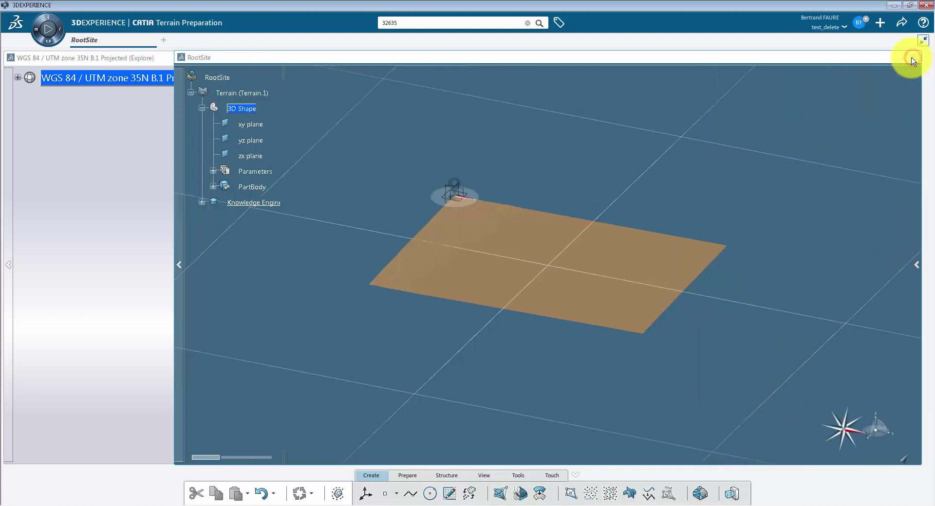
{"action": "left_click", "coordinate": [408, 476]}
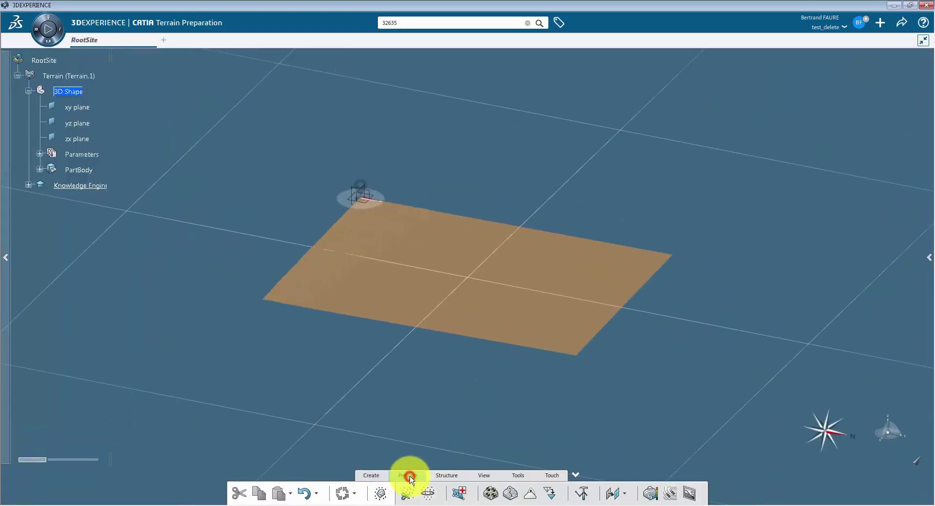
{"action": "left_click", "coordinate": [649, 494]}
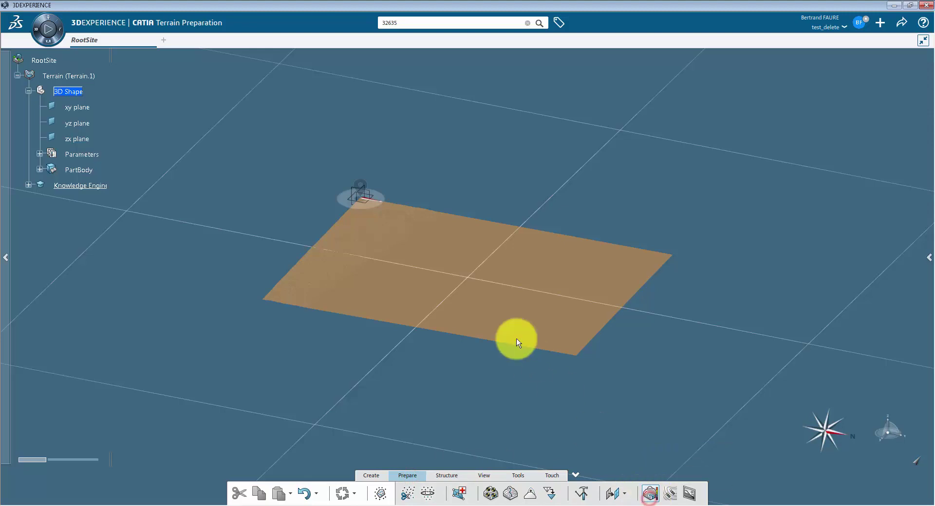
{"action": "left_click", "coordinate": [431, 281]}
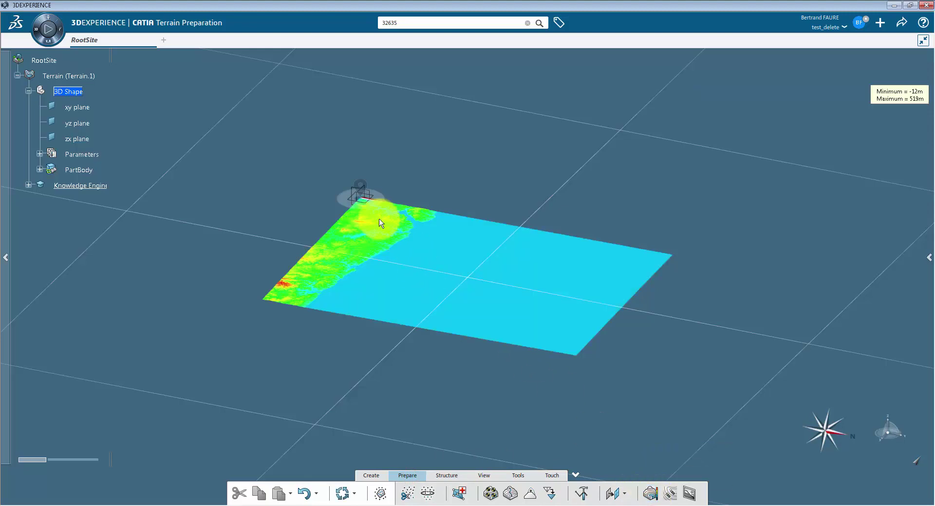
{"action": "middle_click_drag", "start_coordinate": [377, 216], "coordinate": [486, 399]}
{"action": "double_click", "coordinate": [48, 60]}
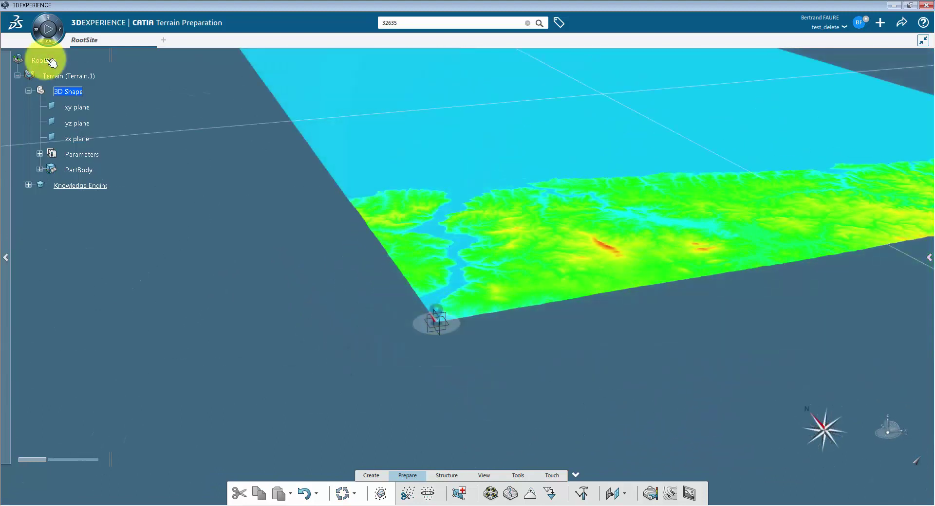
{"action": "right_click", "coordinate": [50, 61]}
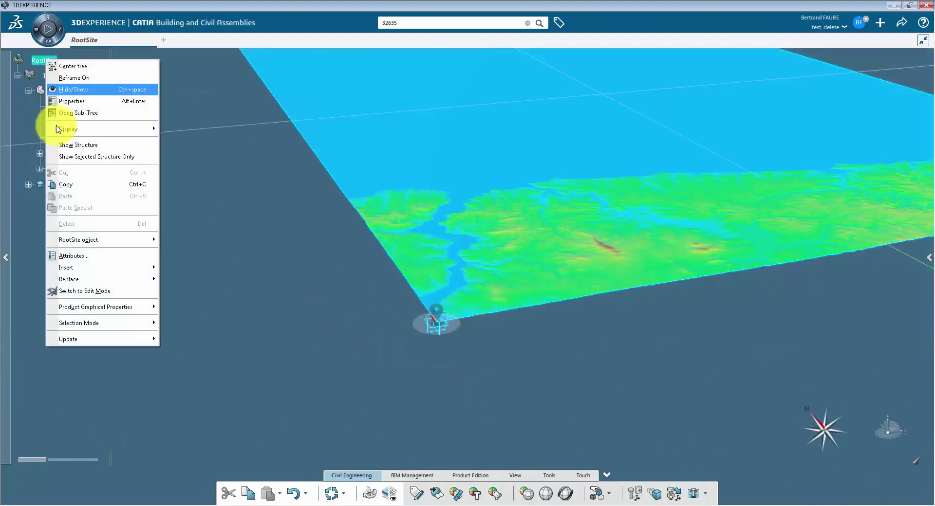
Step: Insert a Terrain extended product titled OSM under RootSite, with Large Range and a 3D part
{"action": "left_click", "coordinate": [94, 265]}
{"action": "left_click", "coordinate": [237, 277]}
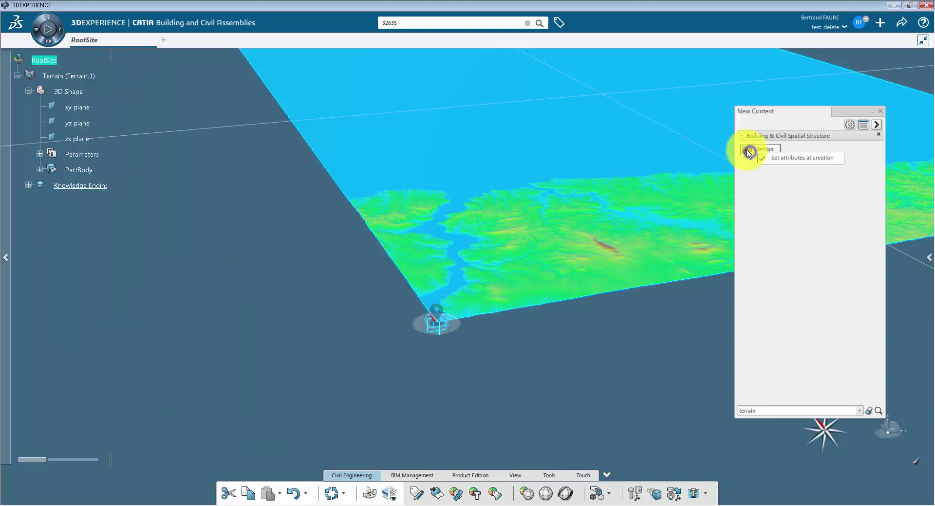
{"action": "left_click", "coordinate": [748, 152]}
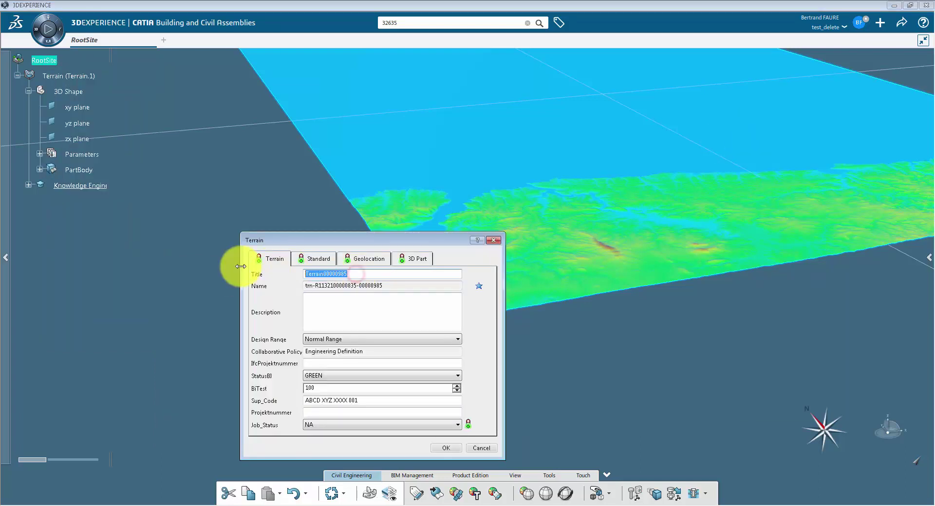
{"action": "left_click", "coordinate": [337, 340]}
{"action": "left_click", "coordinate": [337, 357]}
{"action": "left_click", "coordinate": [415, 260]}
{"action": "left_click", "coordinate": [273, 274]}
{"action": "left_click", "coordinate": [448, 449]}
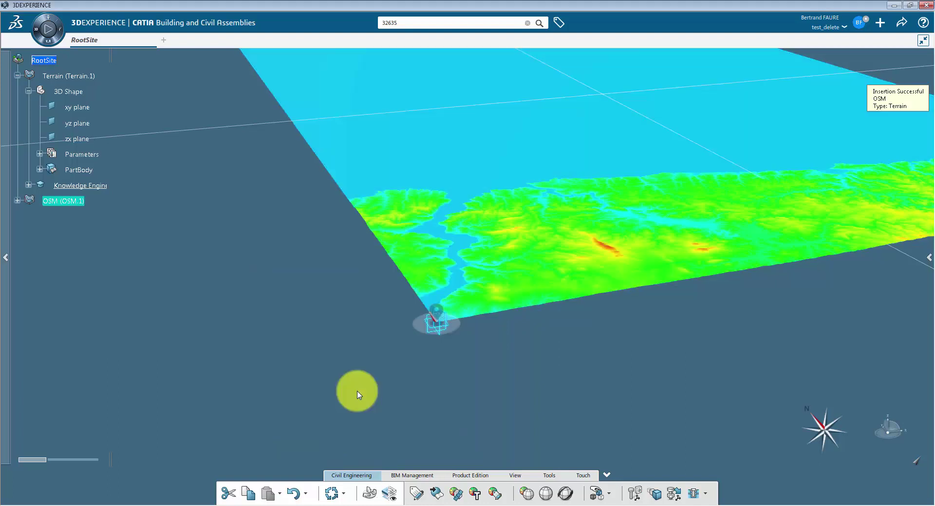
Step: Rename the OSM terrain's shape to '3D Shape' by removing its numeric suffix
{"action": "left_click", "coordinate": [18, 201]}
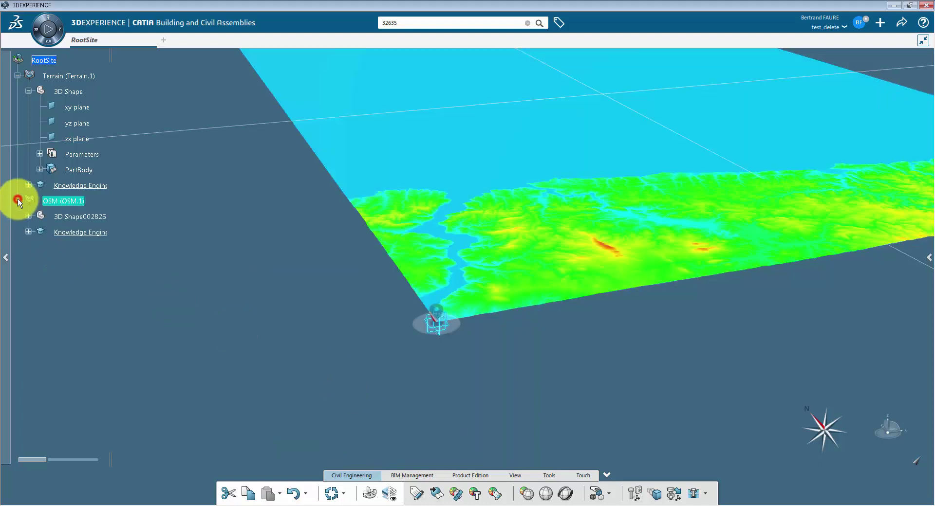
{"action": "right_click", "coordinate": [74, 217]}
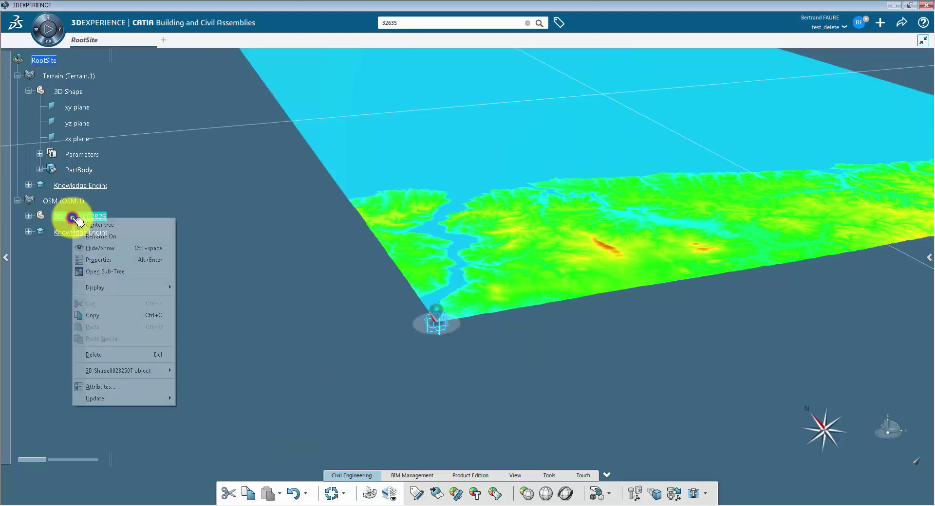
{"action": "left_click", "coordinate": [101, 259]}
{"action": "left_click_drag", "start_coordinate": [296, 146], "coordinate": [350, 147]}
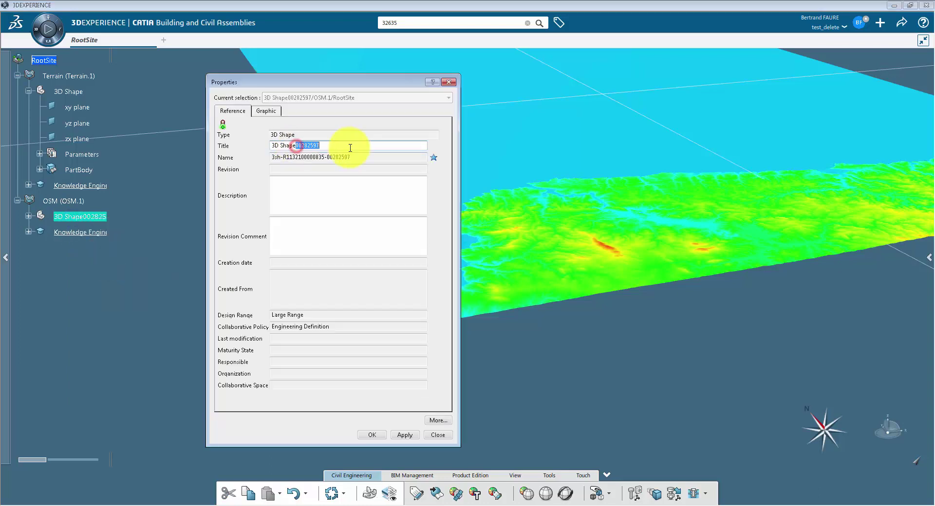
{"action": "key", "text": "BackSpace"}
{"action": "left_click", "coordinate": [372, 435]}
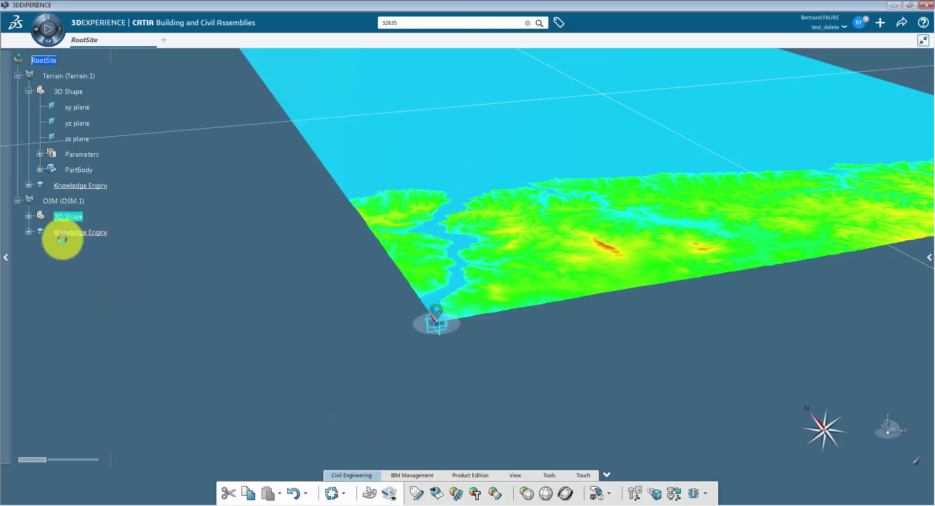
Step: Edit OSM's 3D Shape in Civil Engineering 3D Design and launch the OpenStreetMap import
{"action": "left_click", "coordinate": [28, 216]}
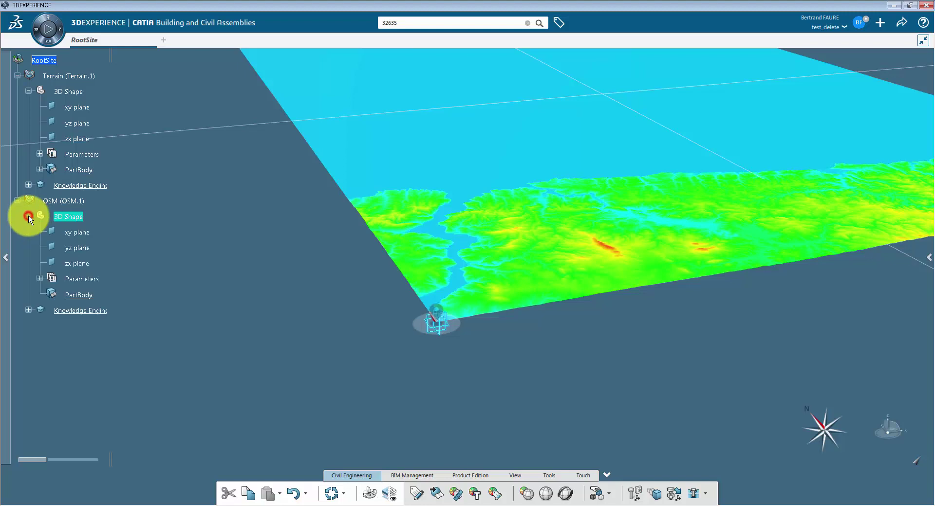
{"action": "double_click", "coordinate": [65, 216]}
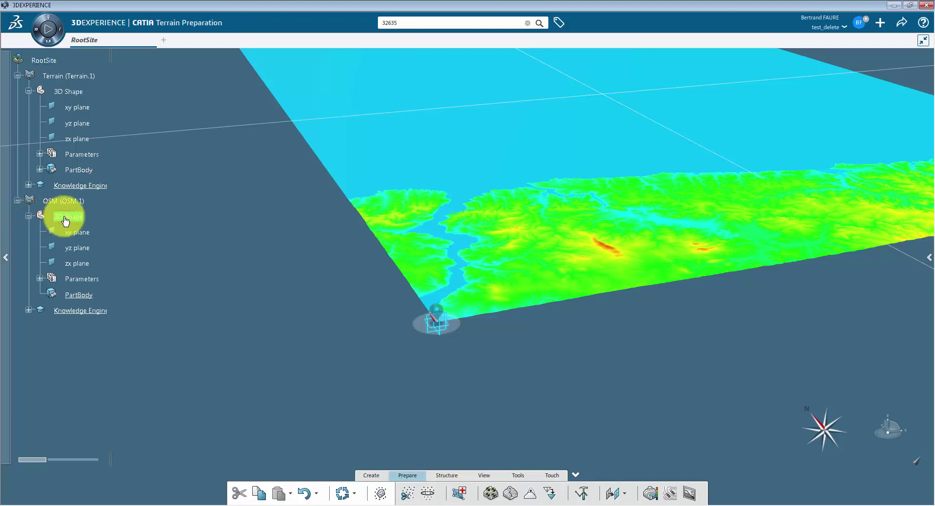
{"action": "left_click", "coordinate": [39, 33]}
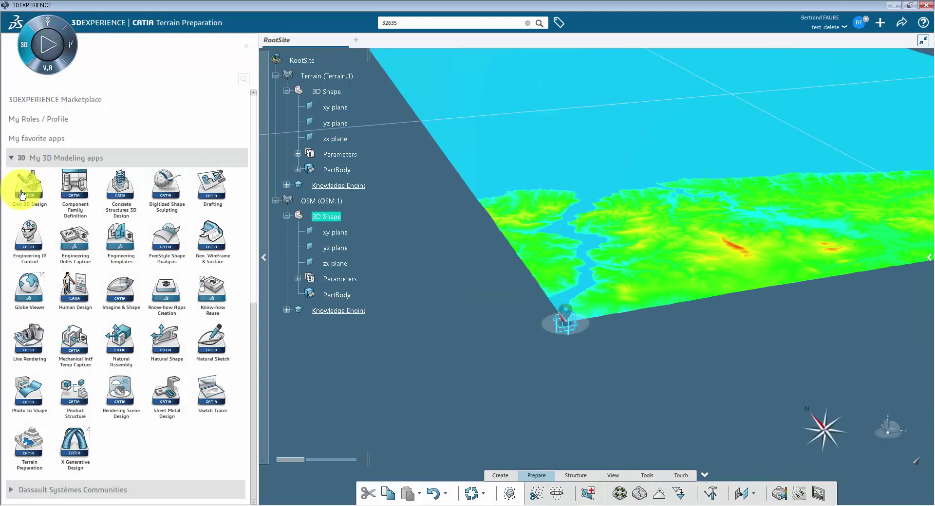
{"action": "left_click", "coordinate": [21, 194]}
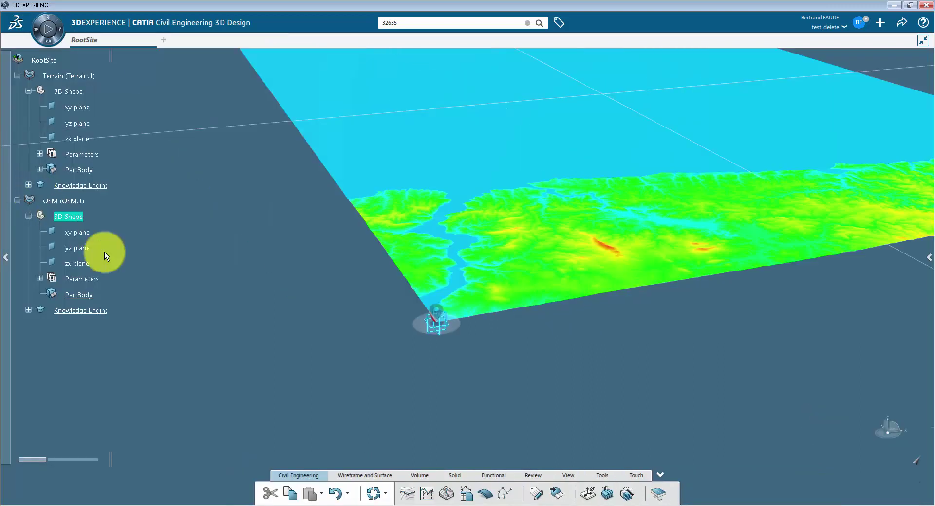
{"action": "left_click", "coordinate": [602, 477]}
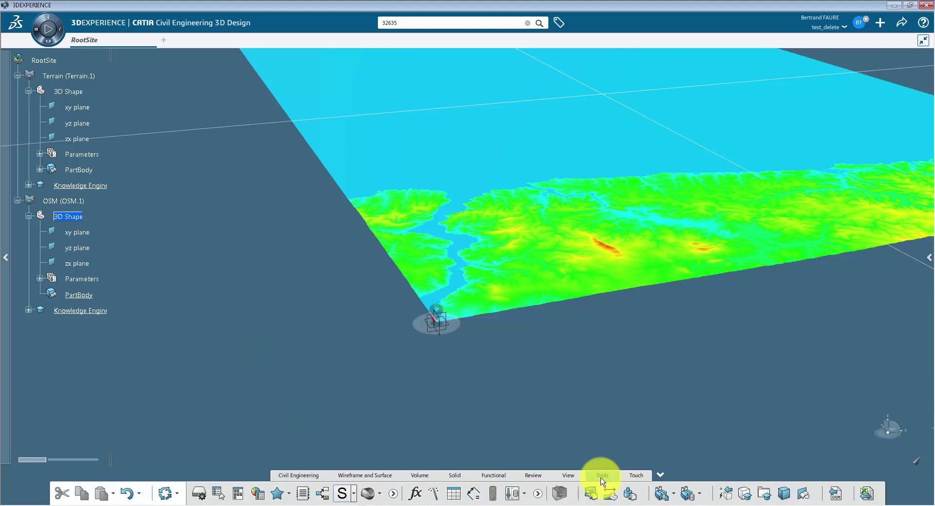
{"action": "left_click", "coordinate": [836, 494]}
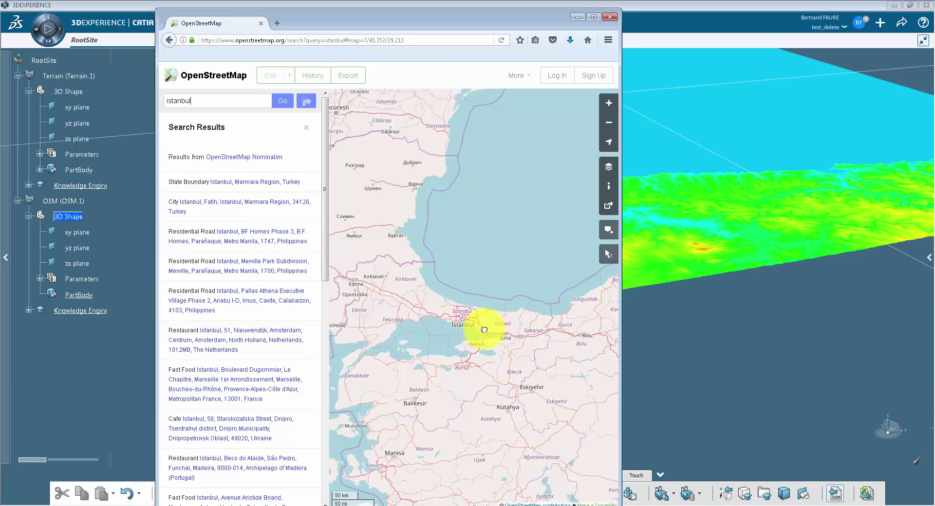
Step: Mark a manual export box over the Bosphorus, latitude 41.0338–41.0566, longitude 29.0170–29.0527
{"action": "scroll", "coordinate": [476, 329], "scroll_direction": "up", "scroll_amount": 2}
{"action": "left_click_drag", "start_coordinate": [422, 267], "coordinate": [463, 317]}
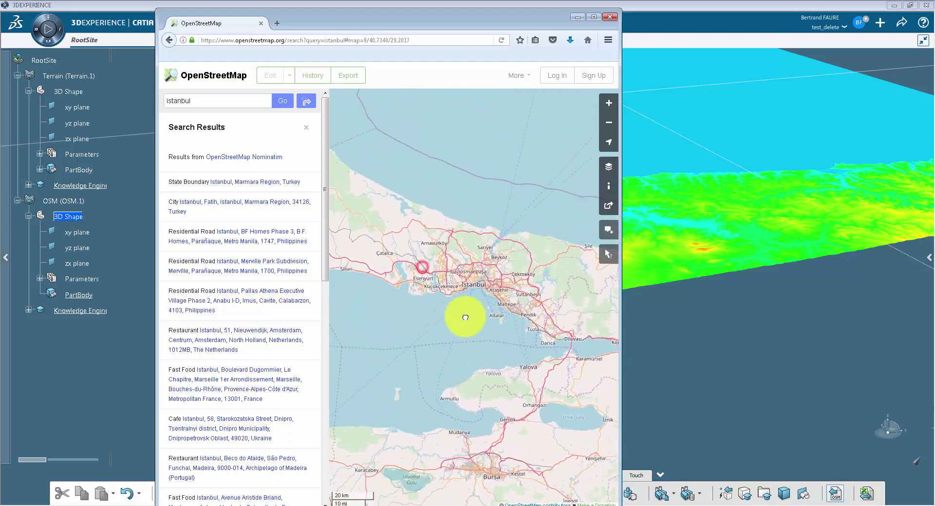
{"action": "scroll", "coordinate": [475, 311], "scroll_direction": "up", "scroll_amount": 2}
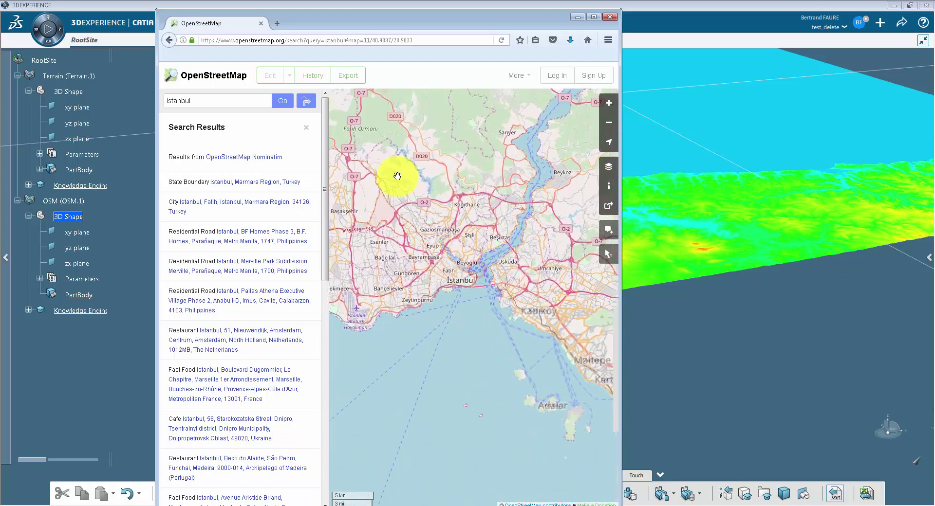
{"action": "left_click", "coordinate": [347, 76]}
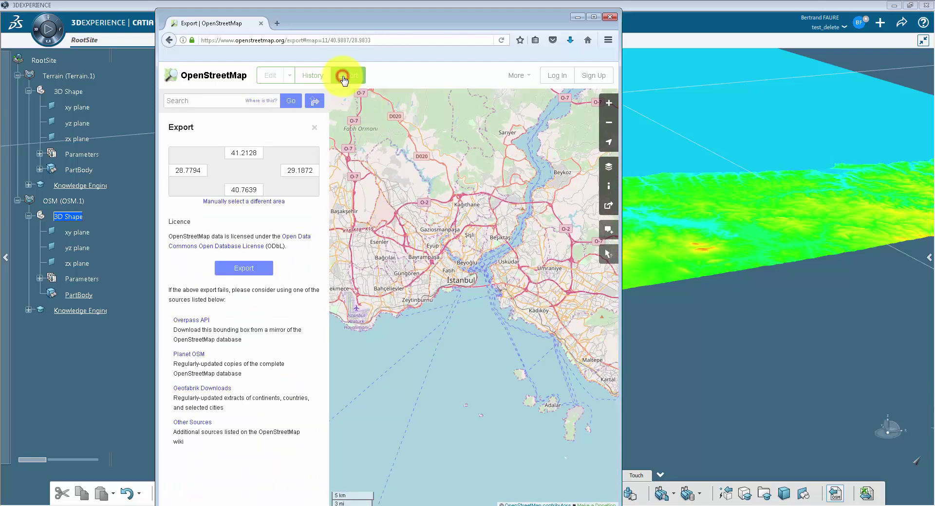
{"action": "left_click", "coordinate": [244, 200]}
{"action": "left_click_drag", "start_coordinate": [387, 425], "coordinate": [501, 257]}
{"action": "left_click_drag", "start_coordinate": [560, 174], "coordinate": [523, 235]}
Step: Export that area and save it as map.osm on the DATA drive
{"action": "left_click", "coordinate": [256, 259]}
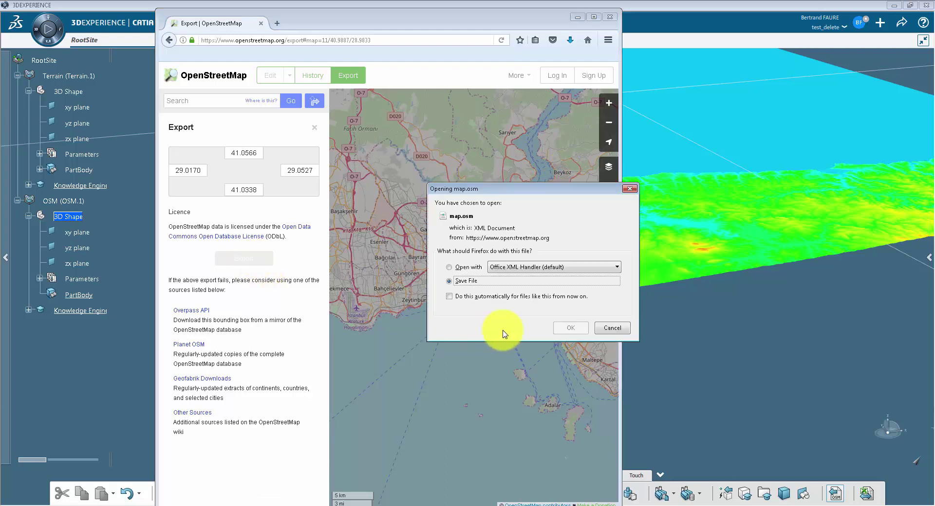
{"action": "left_click", "coordinate": [573, 332]}
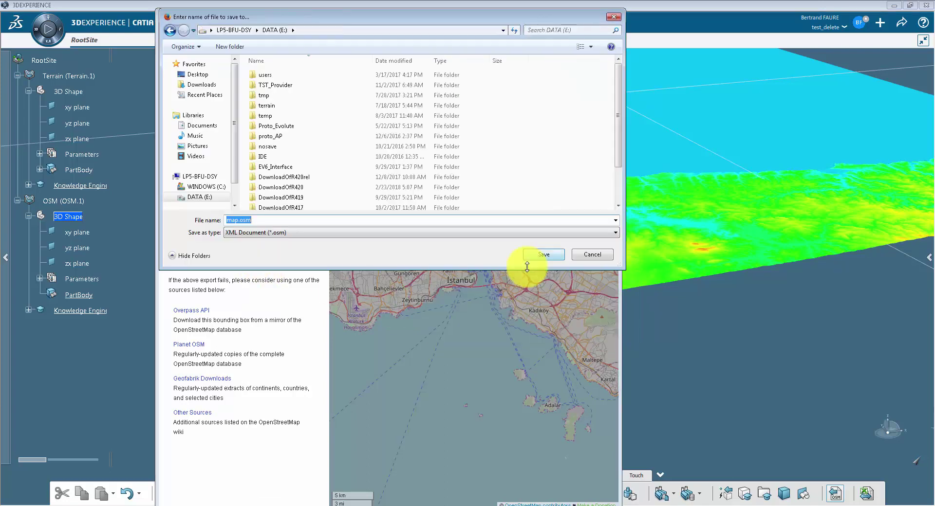
{"action": "left_click", "coordinate": [543, 255]}
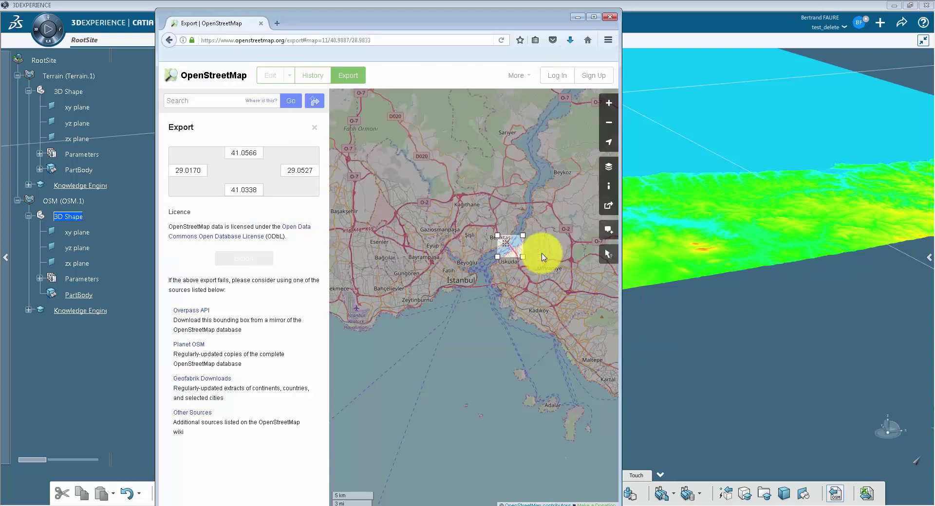
{"action": "left_click", "coordinate": [679, 4]}
Step: Choose Import 3D shapes with E:\map.osm as the source file
{"action": "left_click", "coordinate": [475, 271]}
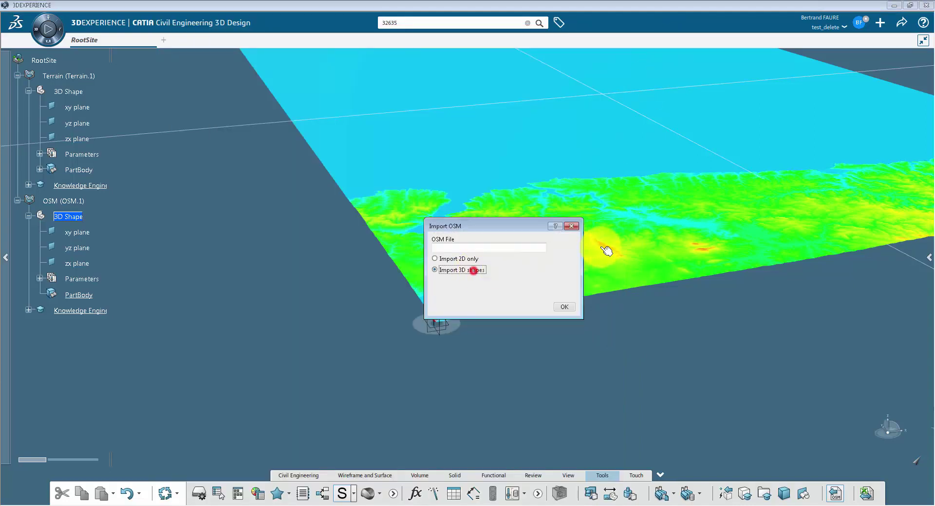
{"action": "left_click", "coordinate": [564, 248]}
{"action": "left_click_drag", "start_coordinate": [349, 142], "coordinate": [355, 79]}
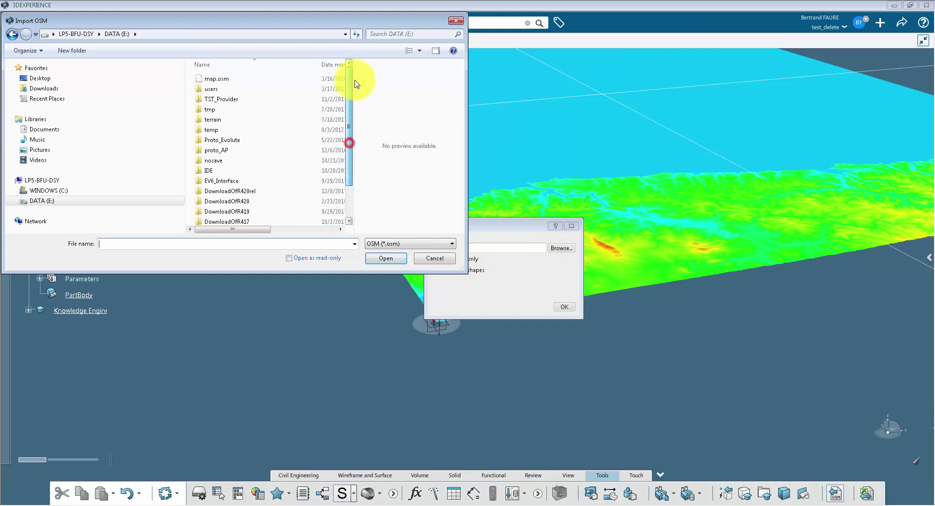
{"action": "left_click", "coordinate": [226, 79]}
{"action": "left_click", "coordinate": [385, 258]}
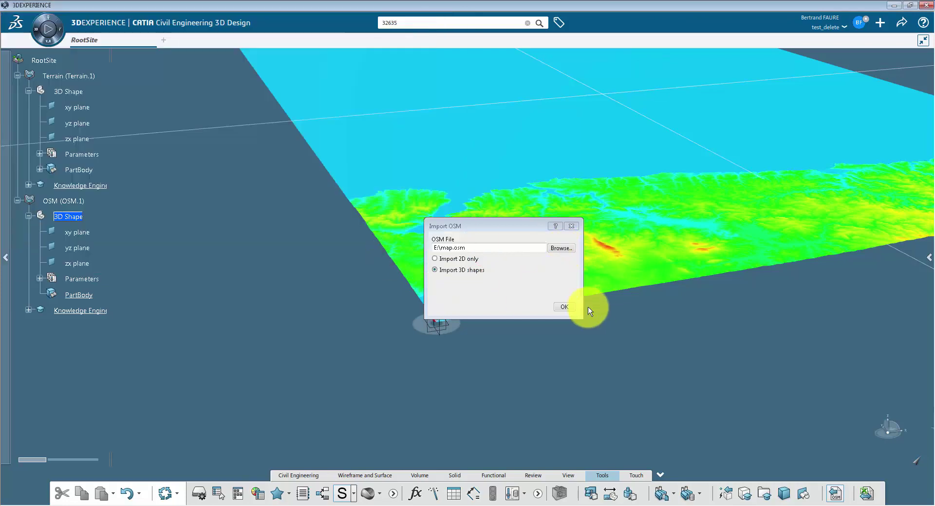
Step: Run the import, adding map and Body.2–Body.10, then reactivate RootSite
{"action": "left_click", "coordinate": [564, 307]}
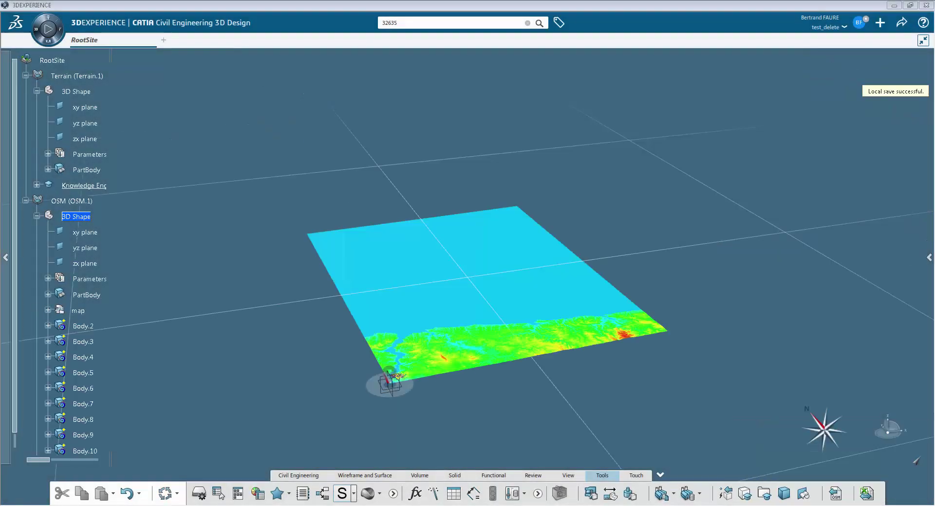
{"action": "middle_click_drag", "start_coordinate": [457, 390], "coordinate": [445, 329]}
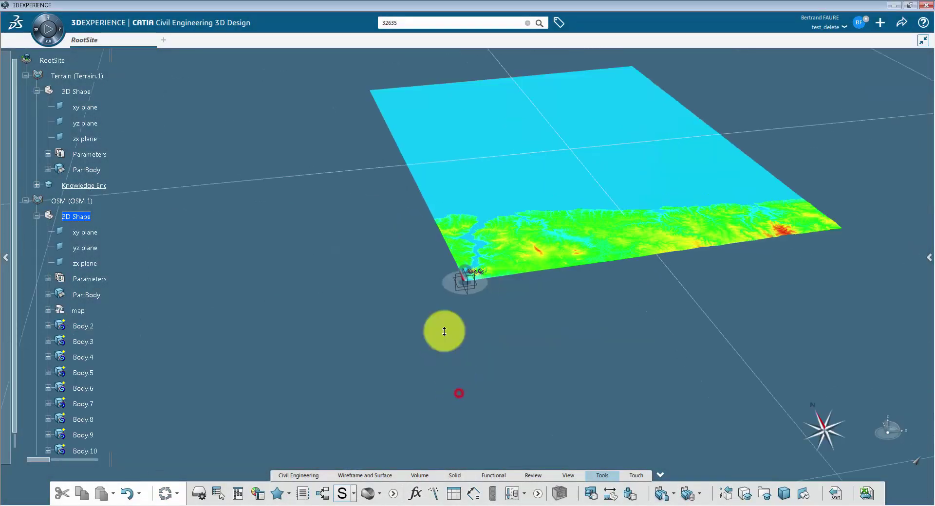
{"action": "scroll", "coordinate": [417, 234], "scroll_direction": "up", "scroll_amount": 5}
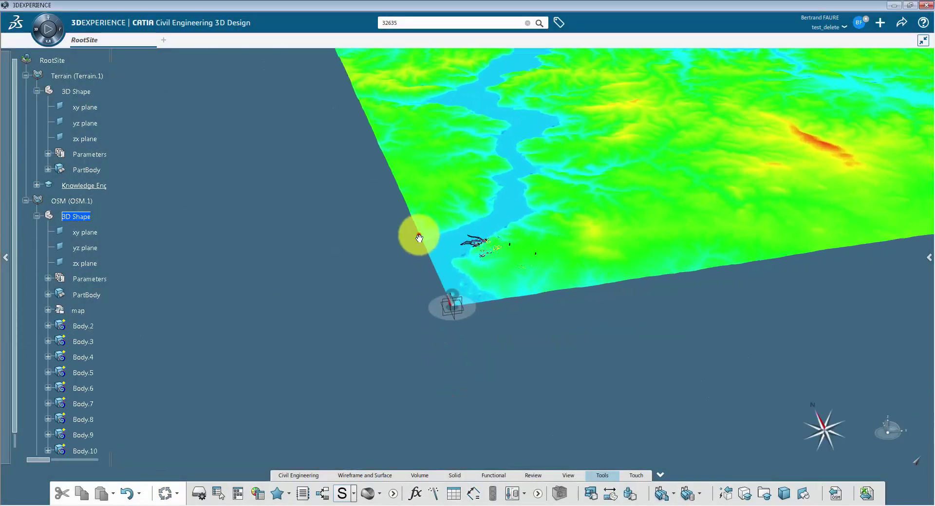
{"action": "double_click", "coordinate": [55, 61]}
Step: Update RootSite and turn off Z-buffer depth display in Visualization preferences so roads show
{"action": "left_click", "coordinate": [333, 493]}
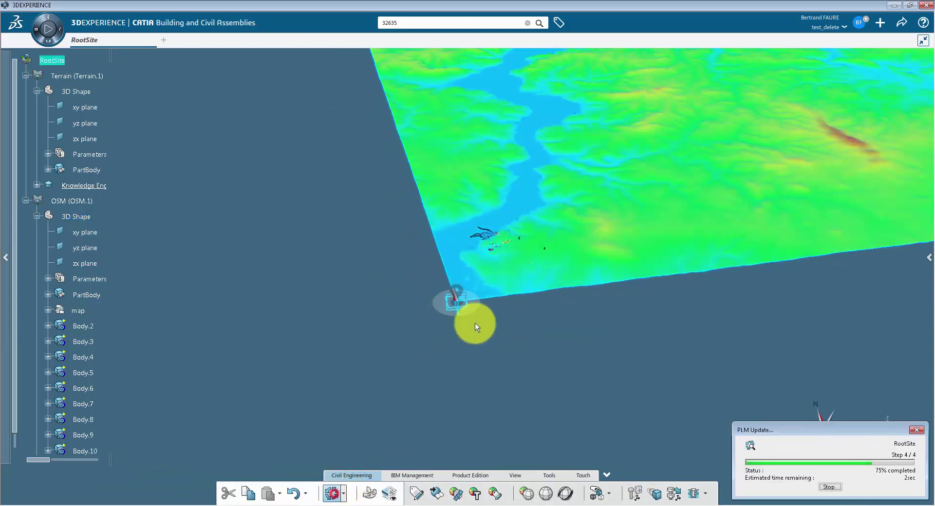
{"action": "middle_click_drag", "start_coordinate": [538, 358], "coordinate": [530, 305]}
{"action": "left_click", "coordinate": [859, 23]}
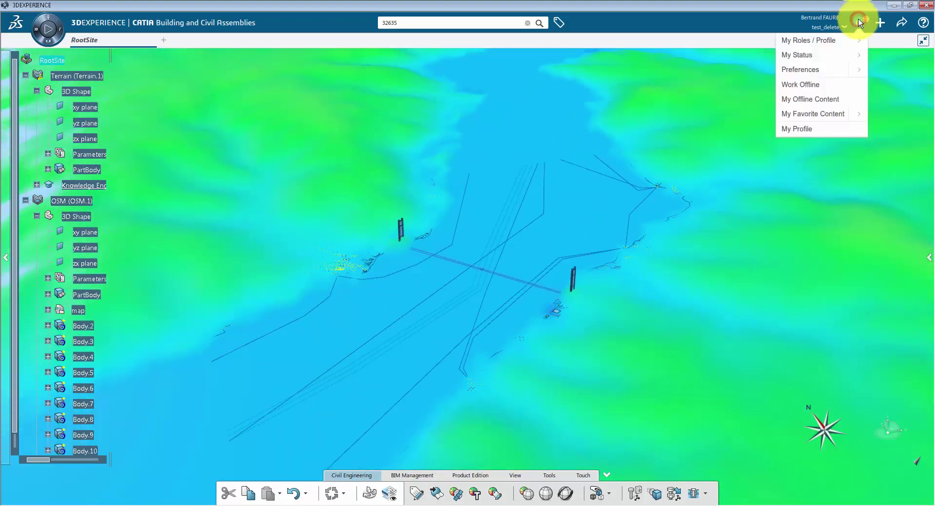
{"action": "left_click", "coordinate": [811, 71]}
{"action": "left_click", "coordinate": [801, 116]}
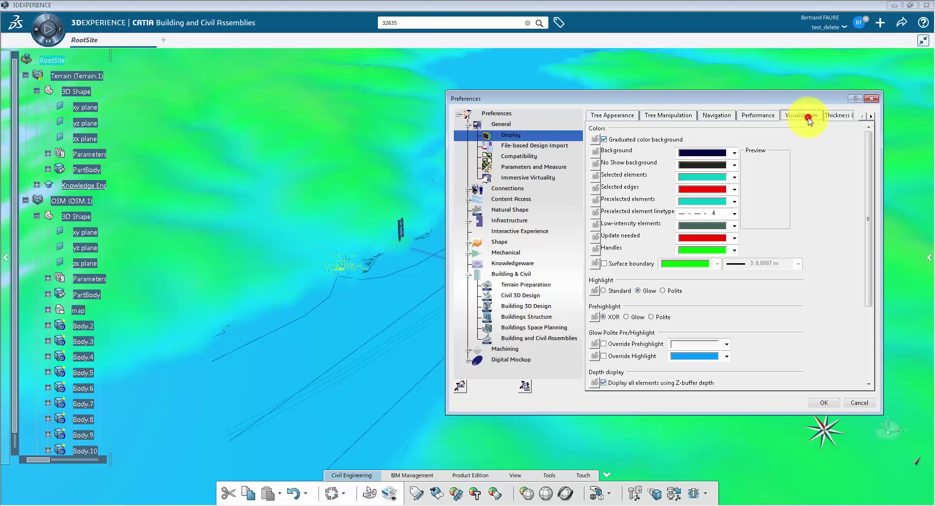
{"action": "left_click", "coordinate": [821, 402]}
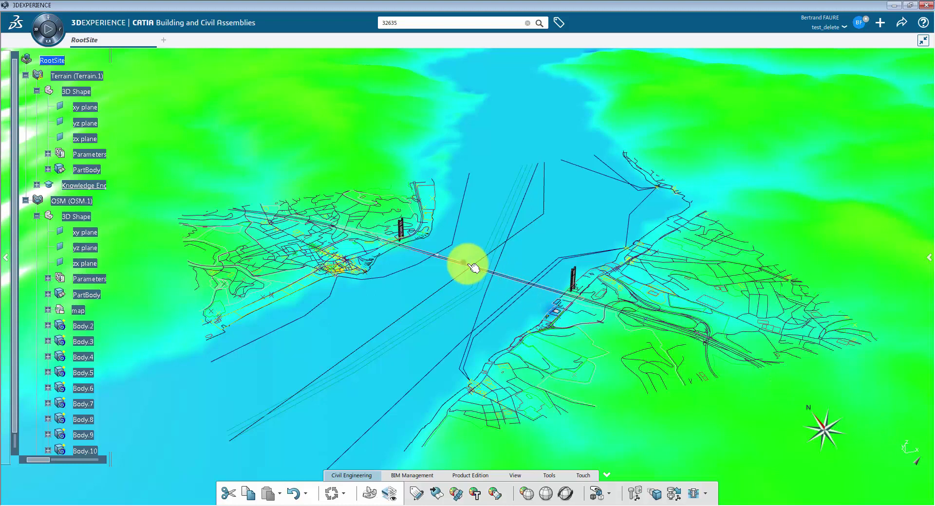
Step: Convert the robot location to 41°2'43.28"N 29°2'4.18"E and verify it on Google Maps
{"action": "left_click", "coordinate": [565, 493]}
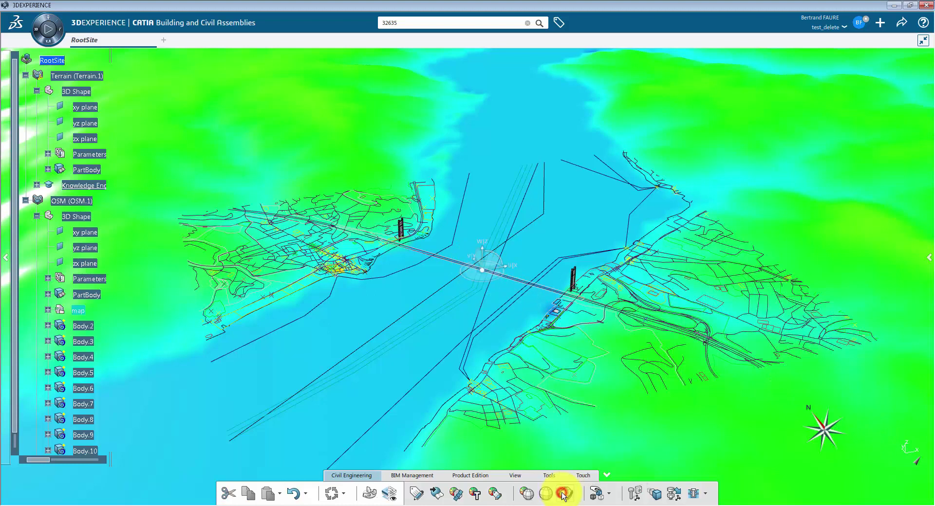
{"action": "right_click", "coordinate": [814, 100]}
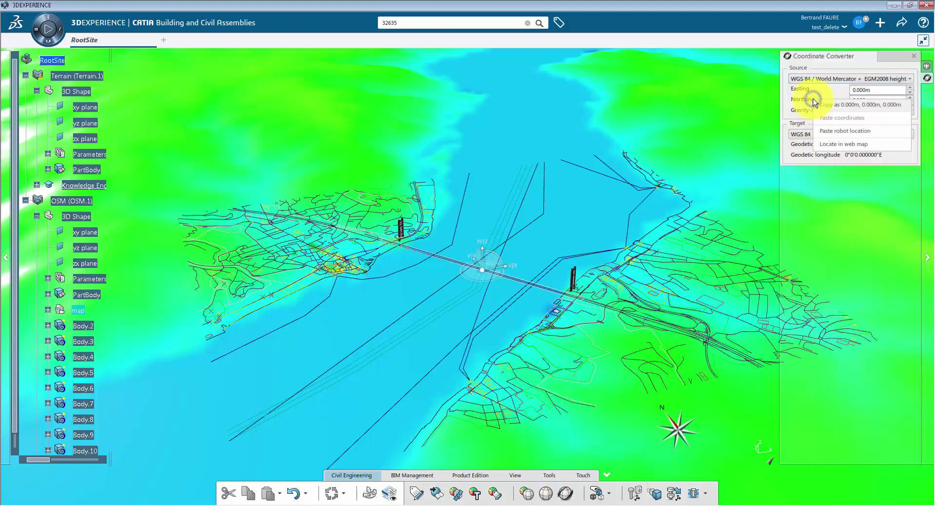
{"action": "left_click", "coordinate": [826, 132]}
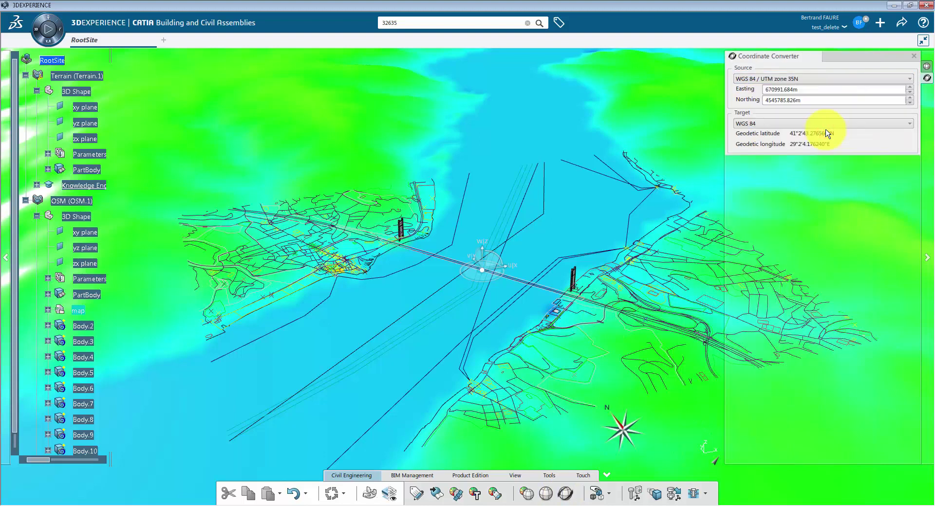
{"action": "right_click", "coordinate": [749, 93]}
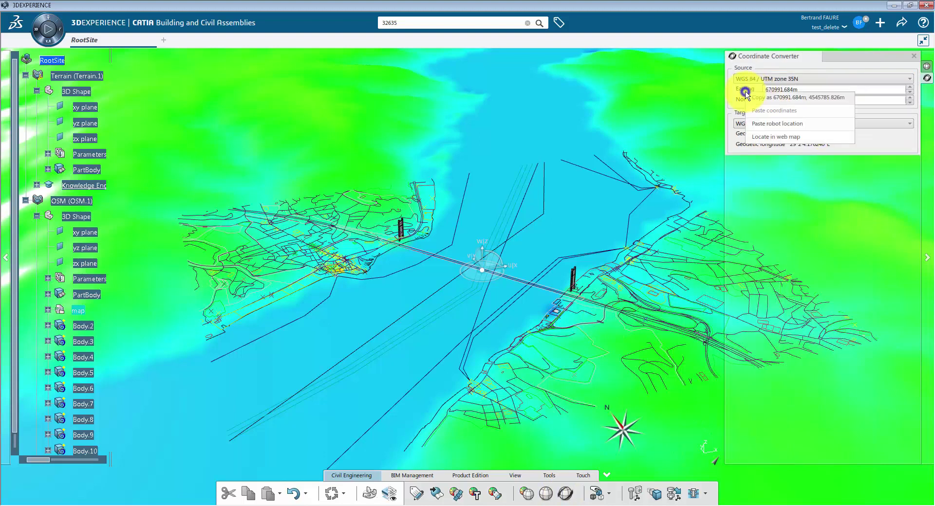
{"action": "left_click", "coordinate": [768, 140]}
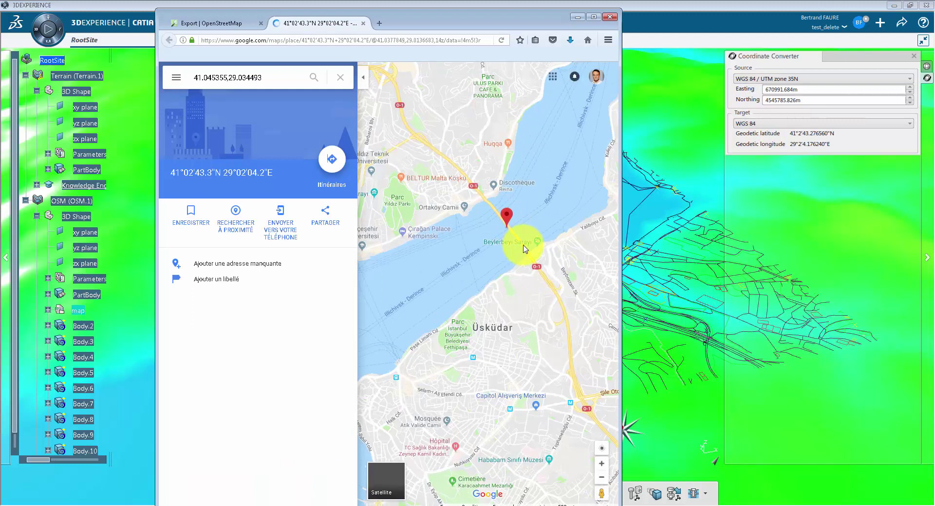
{"action": "left_click", "coordinate": [660, 17]}
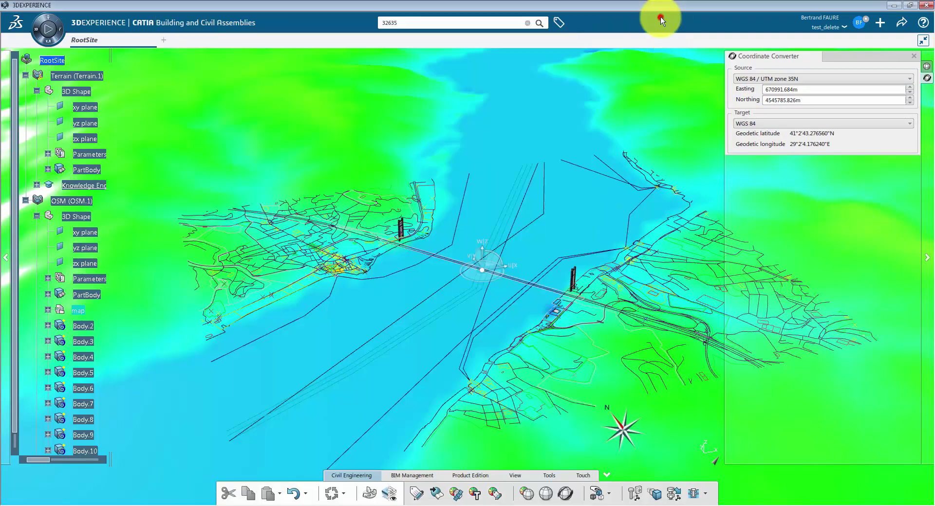
Step: Start a Measure Between distance measurement with its first point on a shoreline road junction
{"action": "left_click", "coordinate": [556, 477]}
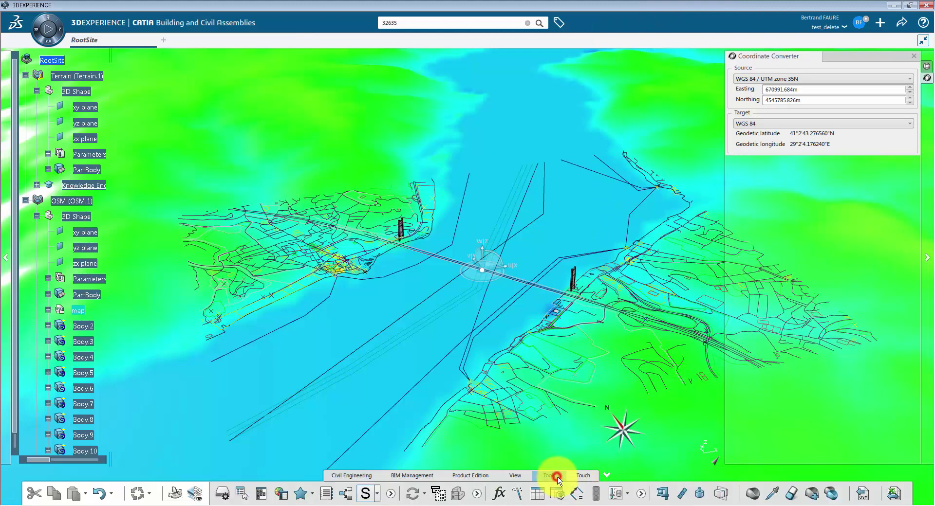
{"action": "left_click", "coordinate": [681, 494]}
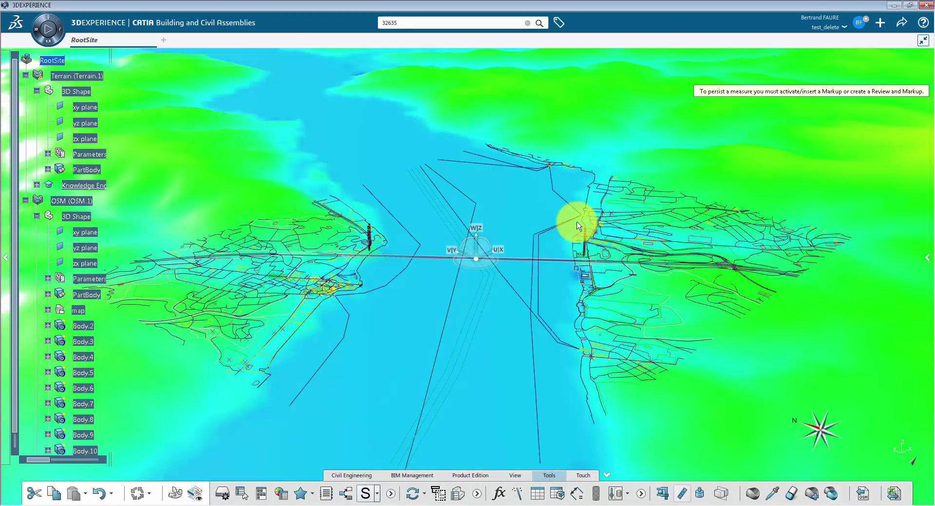
{"action": "middle_click_drag", "start_coordinate": [577, 219], "coordinate": [494, 299]}
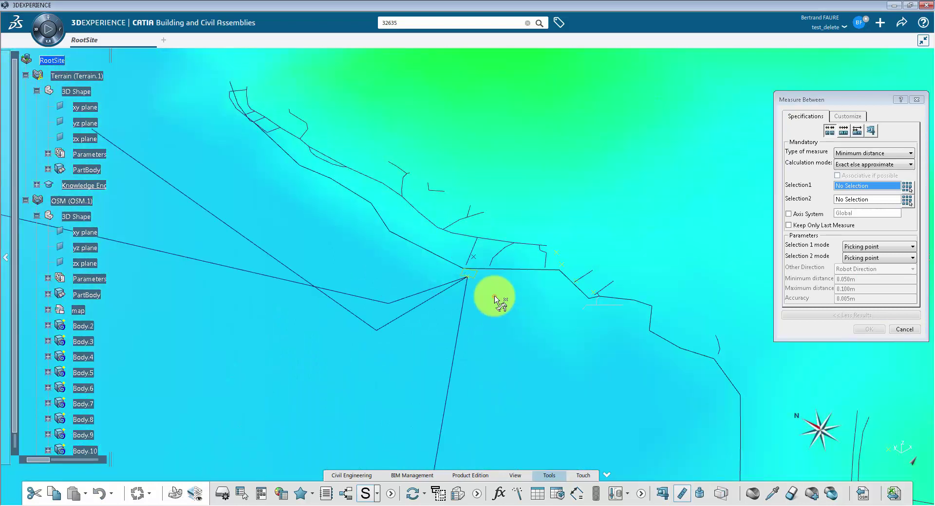
{"action": "left_click", "coordinate": [466, 277]}
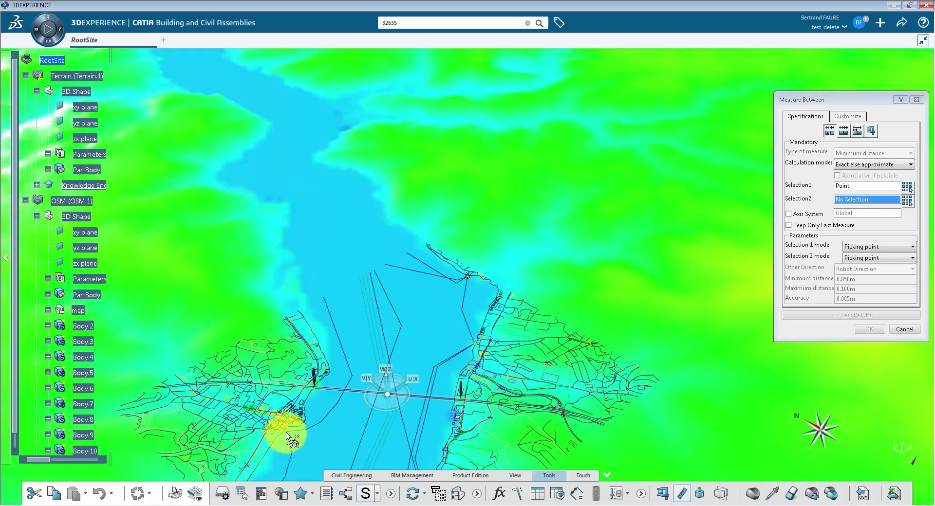